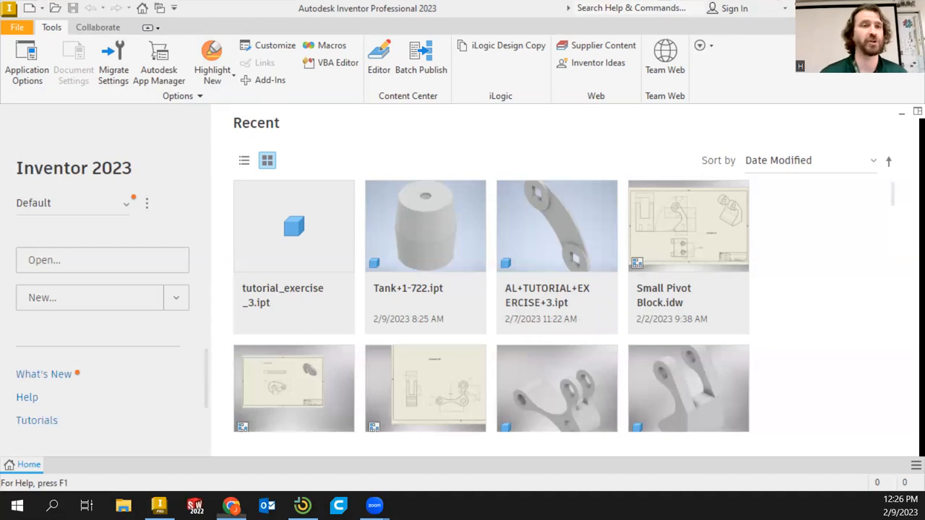
# Examine the Guide Gasket 2-17 drawing's views and dimensions in the PDF
pyautogui.click(231, 506)
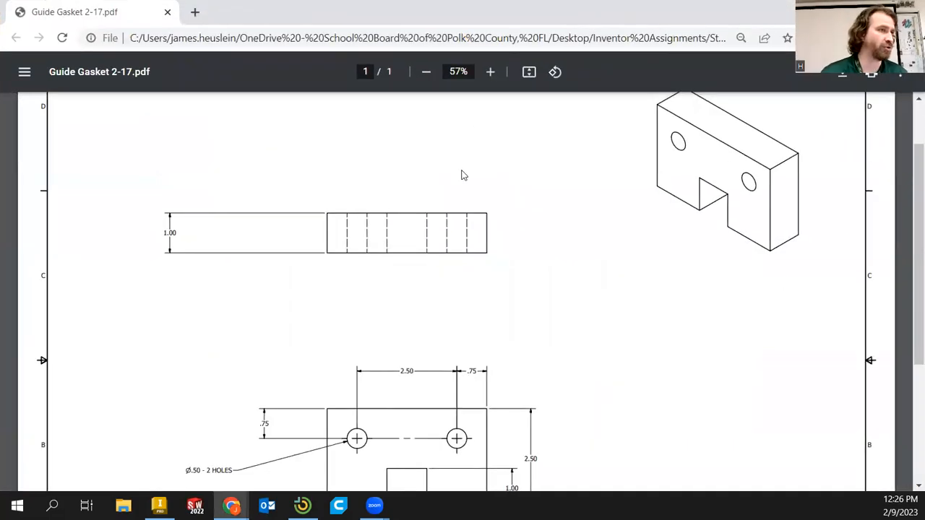
pyautogui.scroll(-2, 467, 188)
pyautogui.scroll(1, 487, 221)
pyautogui.click(426, 71)
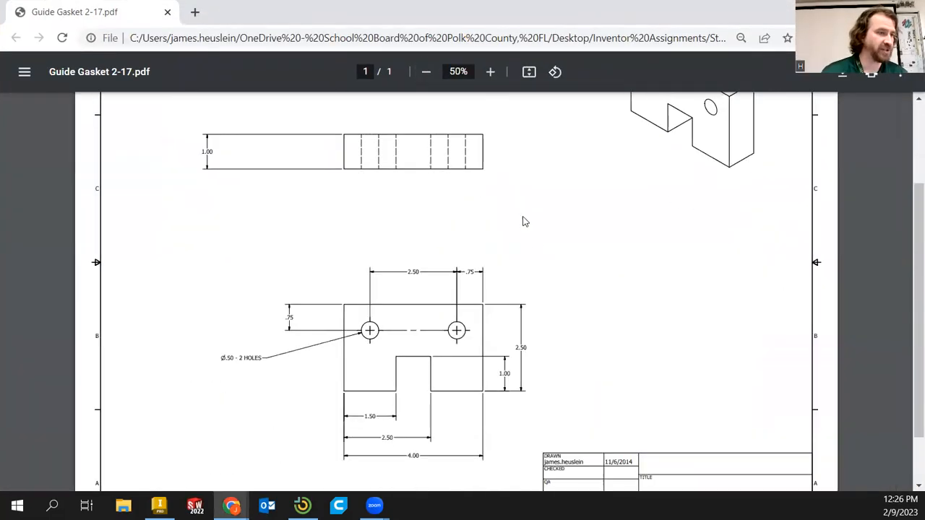
pyautogui.scroll(-1, 628, 336)
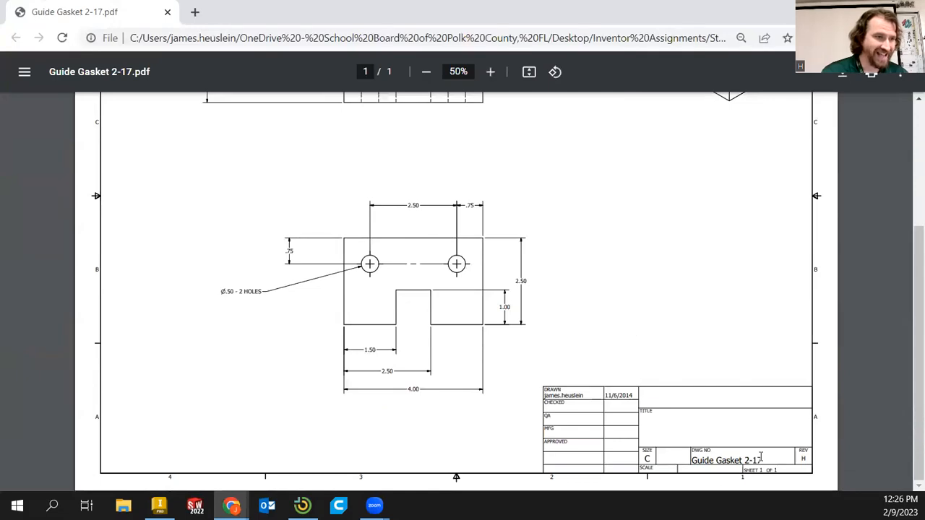
pyautogui.scroll(3, 459, 235)
pyautogui.scroll(-1, 470, 242)
pyautogui.scroll(-1, 472, 239)
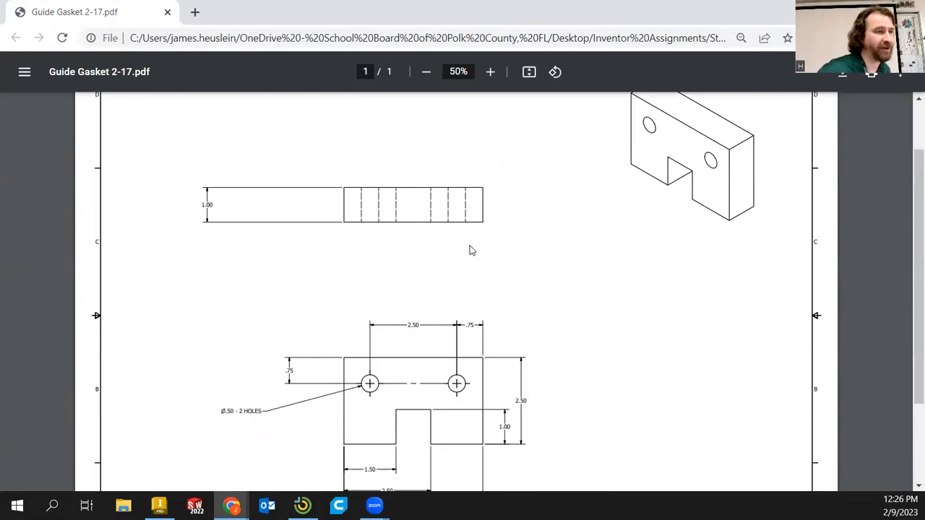
pyautogui.scroll(-2, 474, 242)
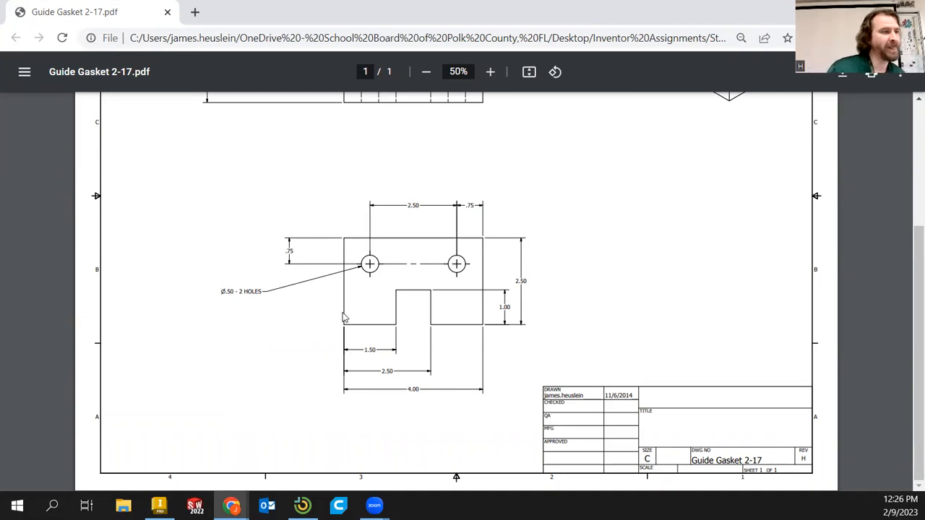
pyautogui.scroll(3, 466, 268)
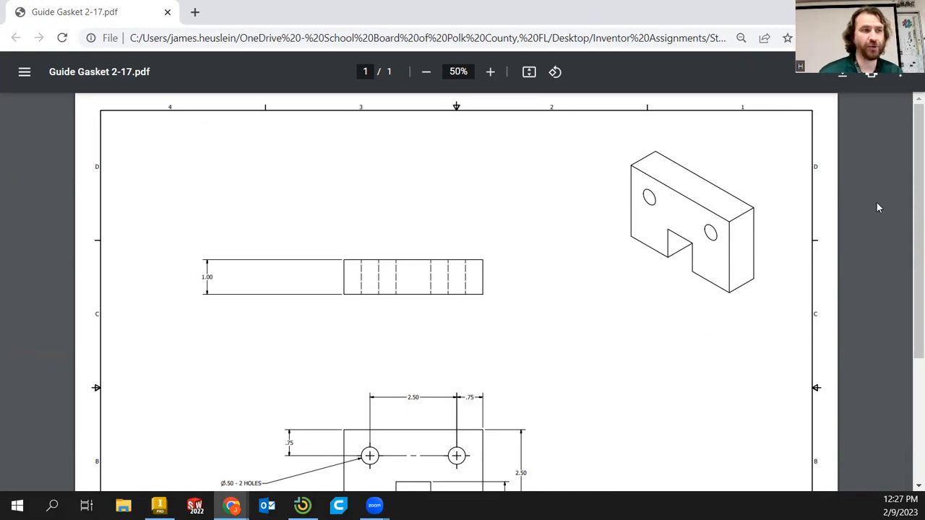
pyautogui.scroll(-2, 676, 206)
pyautogui.scroll(-1, 677, 206)
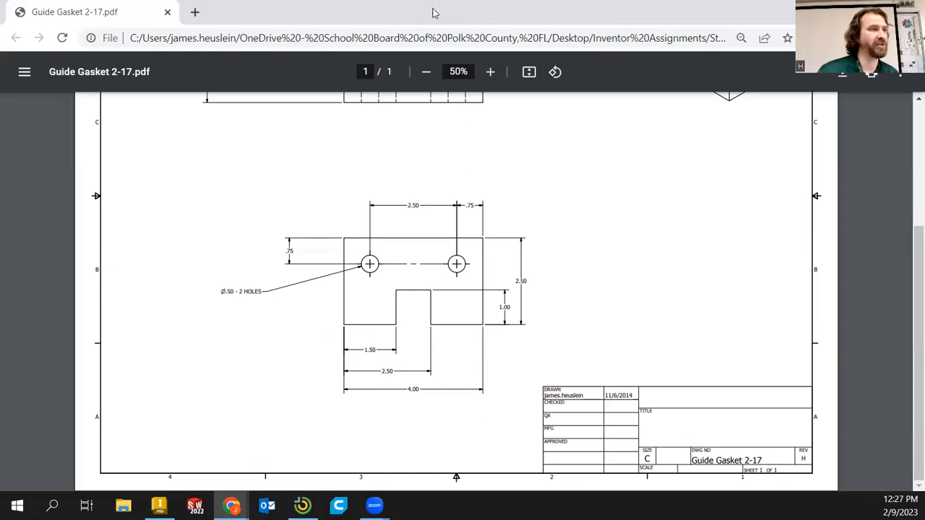
pyautogui.scroll(2, 513, 293)
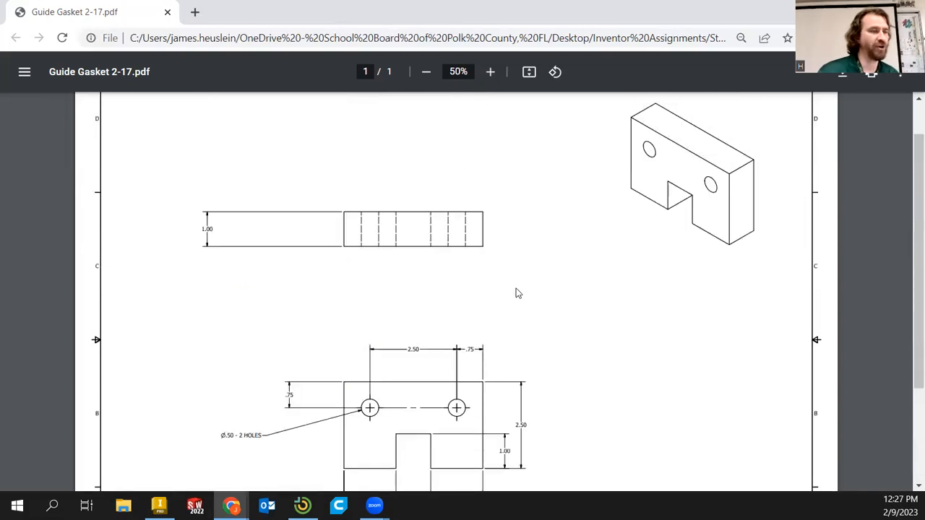
pyautogui.scroll(-2, 516, 289)
pyautogui.click(432, 76)
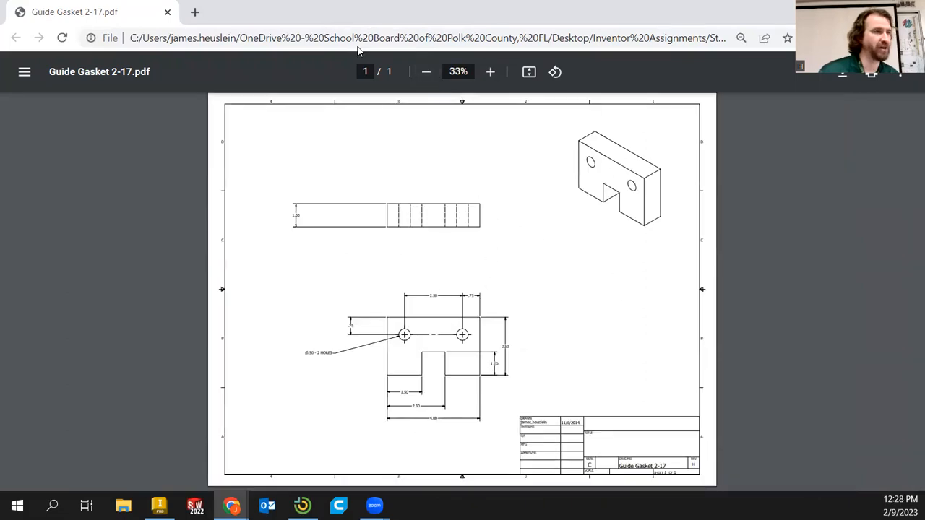
# Create a new part from the Standard (in).ipt template
pyautogui.hotkey('alt', 'Tab')
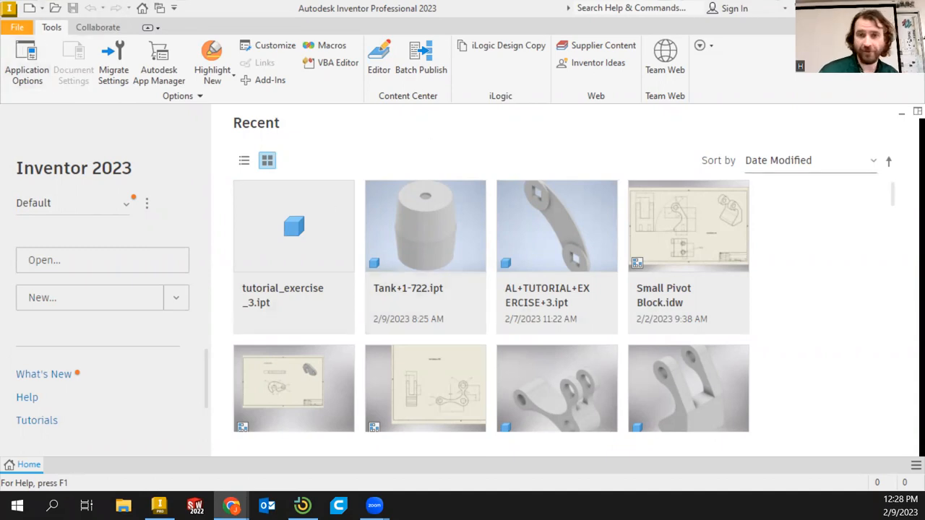
pyautogui.click(29, 8)
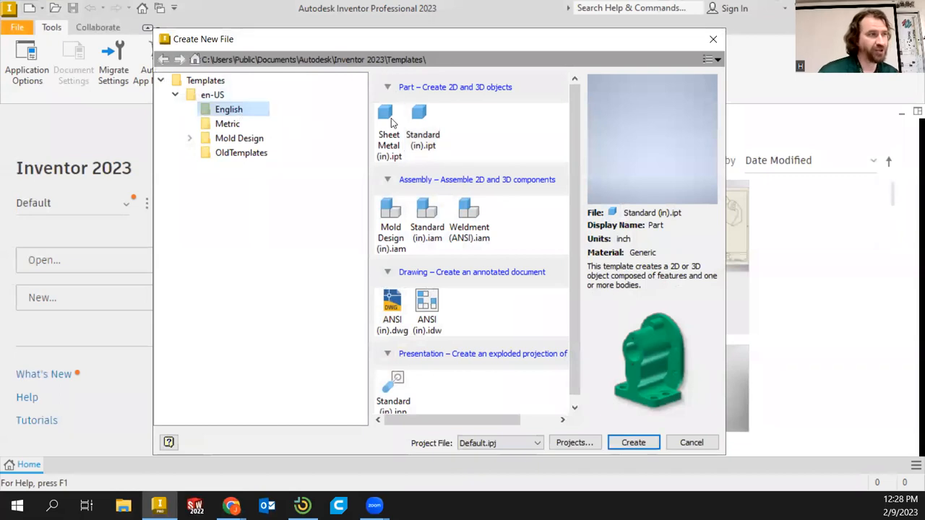
pyautogui.click(420, 135)
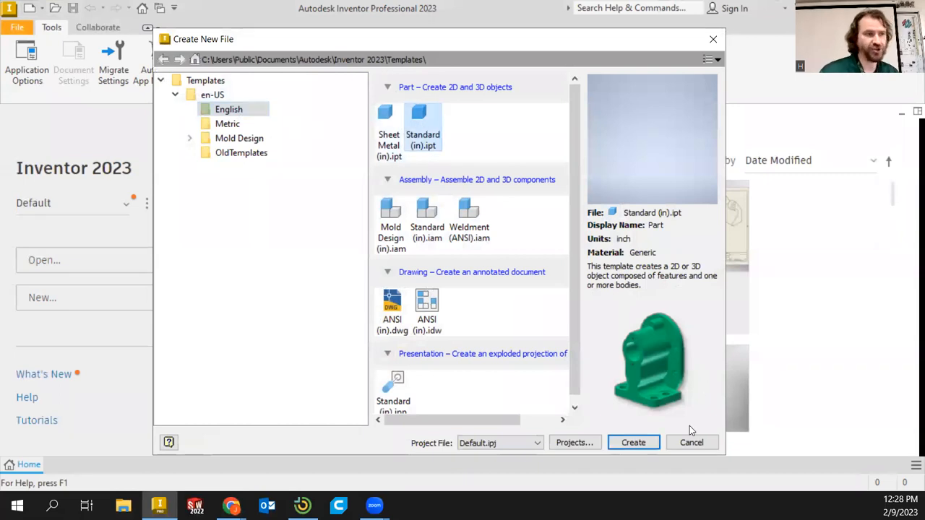
pyautogui.click(643, 442)
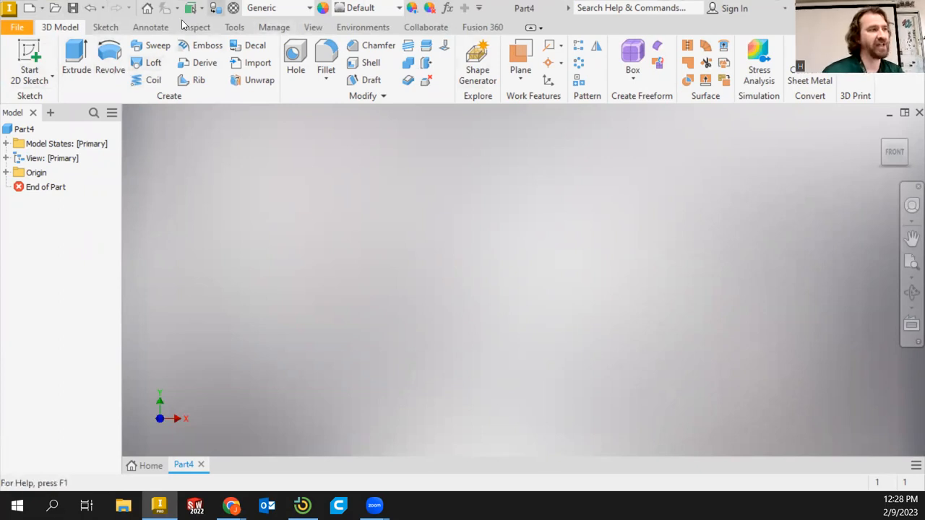
pyautogui.click(106, 27)
pyautogui.click(150, 27)
pyautogui.click(75, 27)
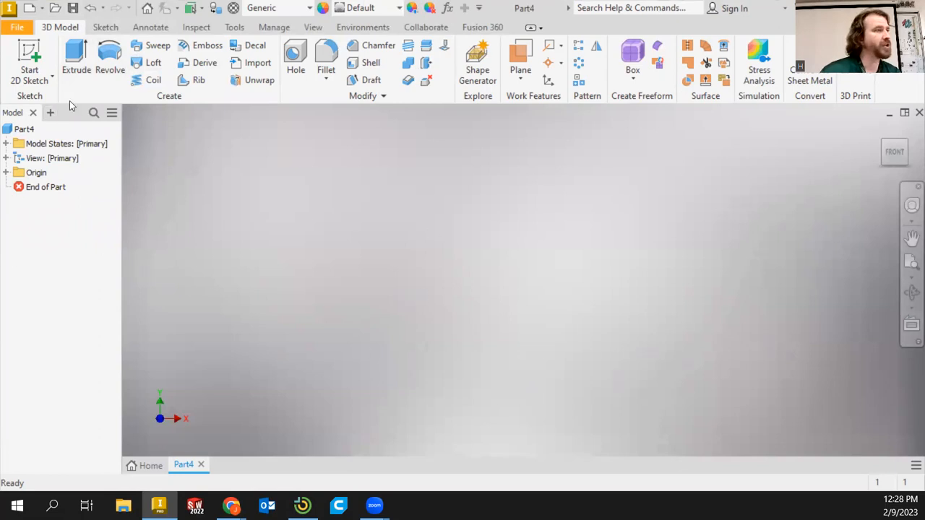
# Start a 2D sketch on the XY plane
pyautogui.click(29, 52)
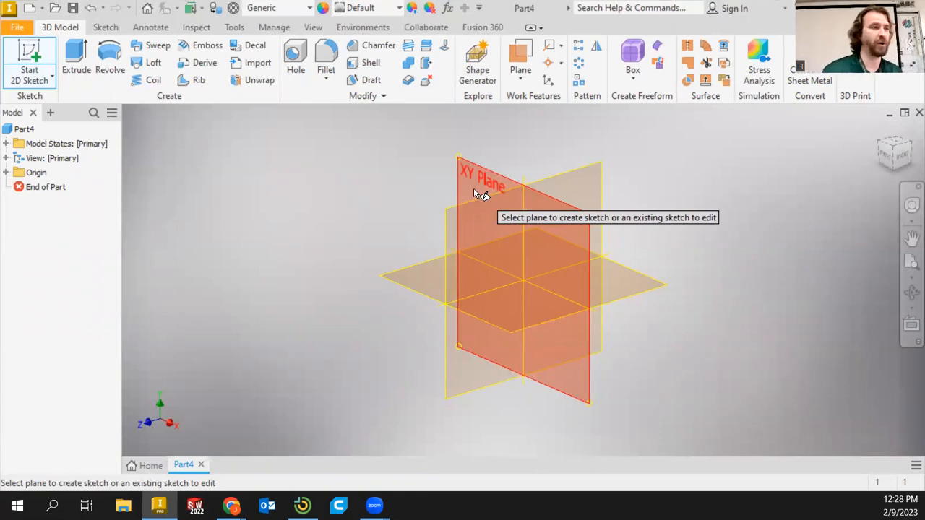
pyautogui.click(474, 190)
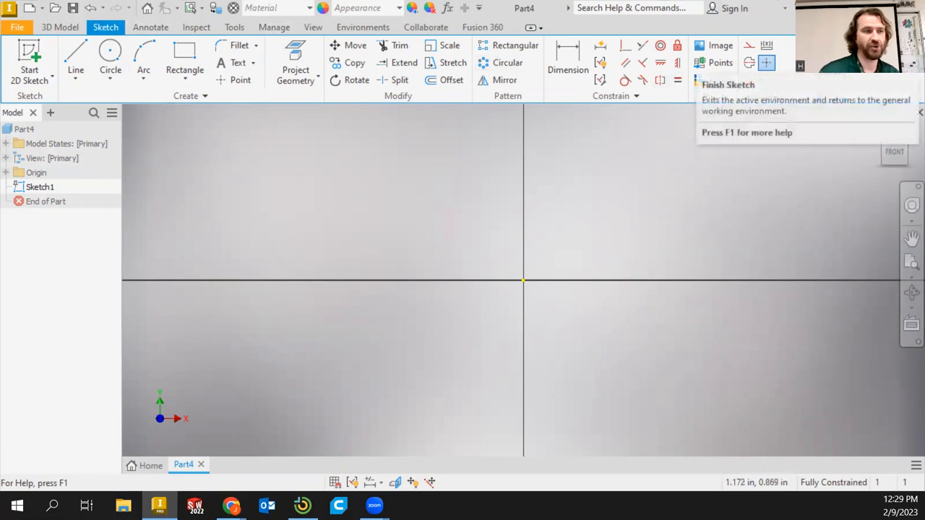
pyautogui.click(47, 189)
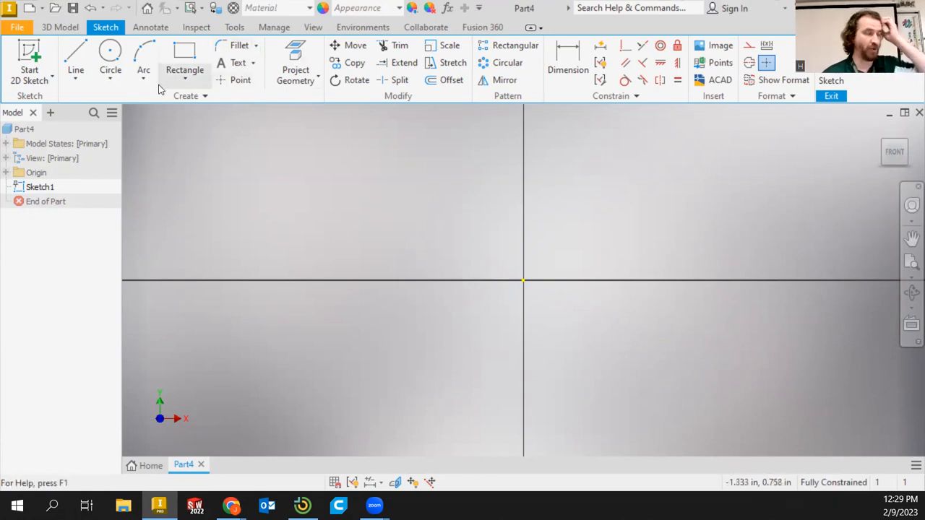
pyautogui.click(74, 60)
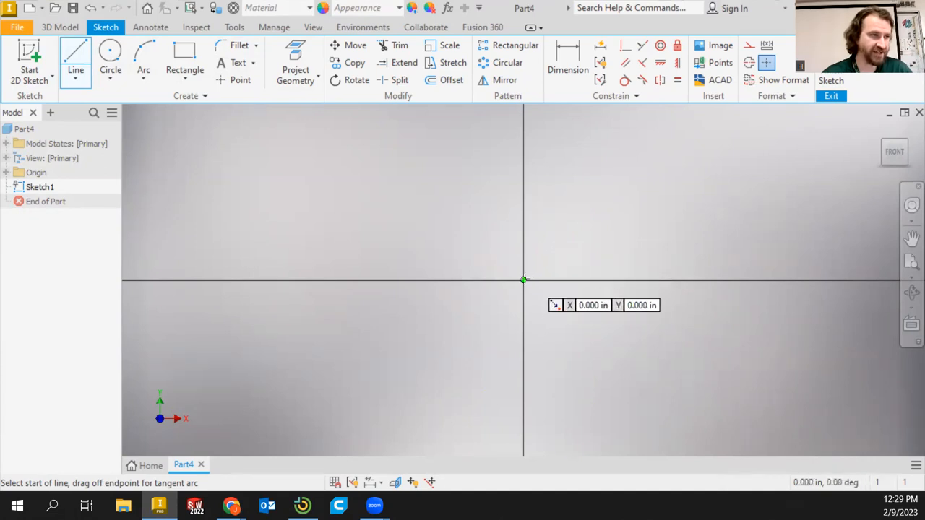
pyautogui.click(523, 280)
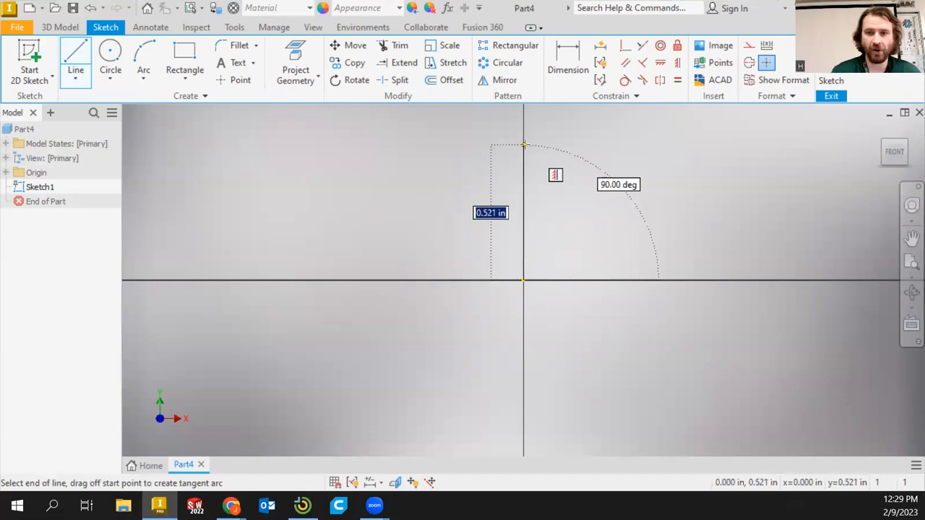
pyautogui.write('2.5')
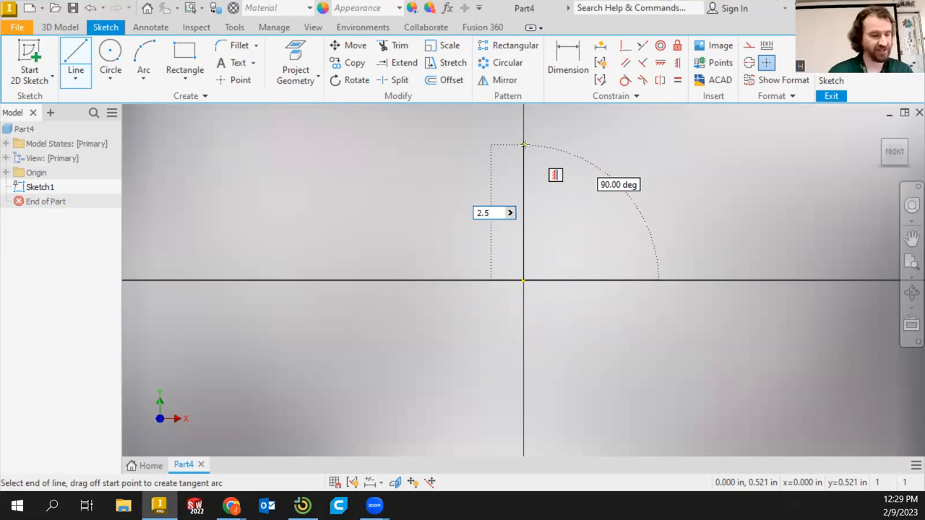
pyautogui.press('Tab')
pyautogui.press('Tab')
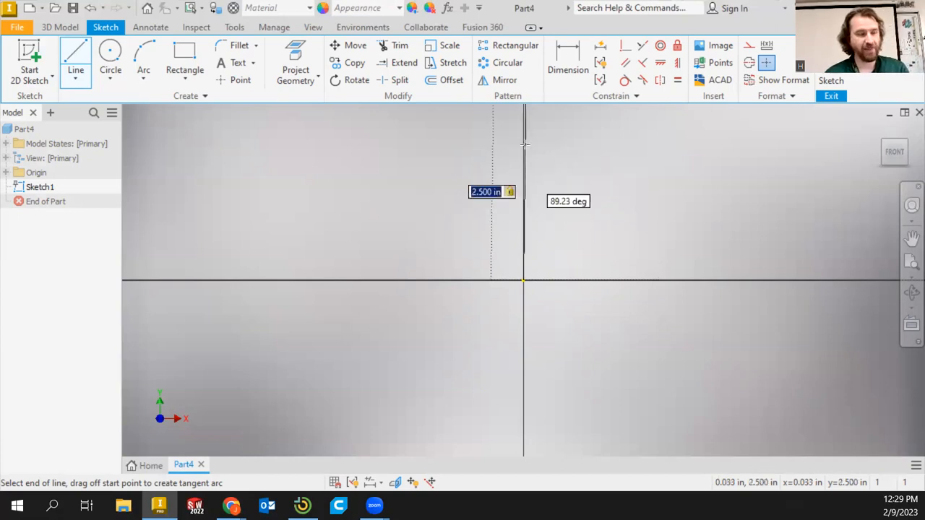
pyautogui.press('Tab')
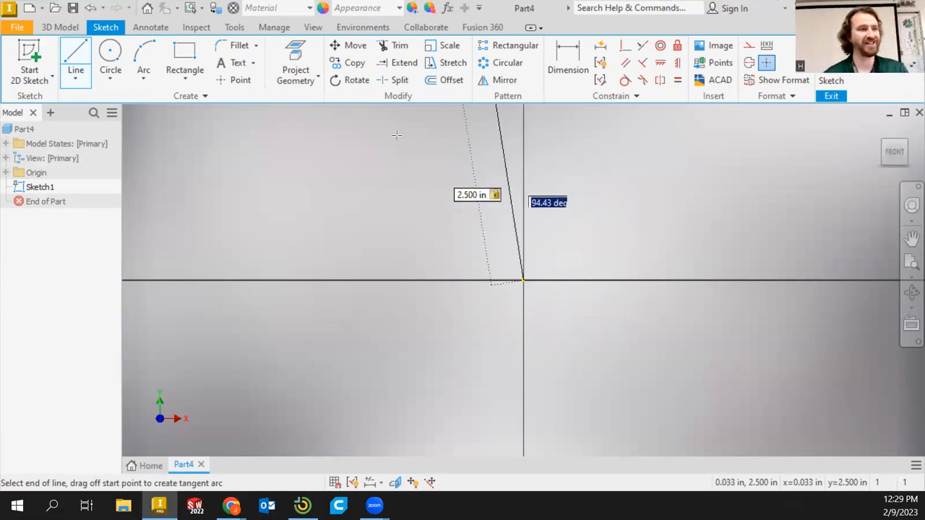
pyautogui.press('Escape')
# Draw a 2.5 in vertical line up from the origin, then a 4 in horizontal line to the right
pyautogui.click(74, 57)
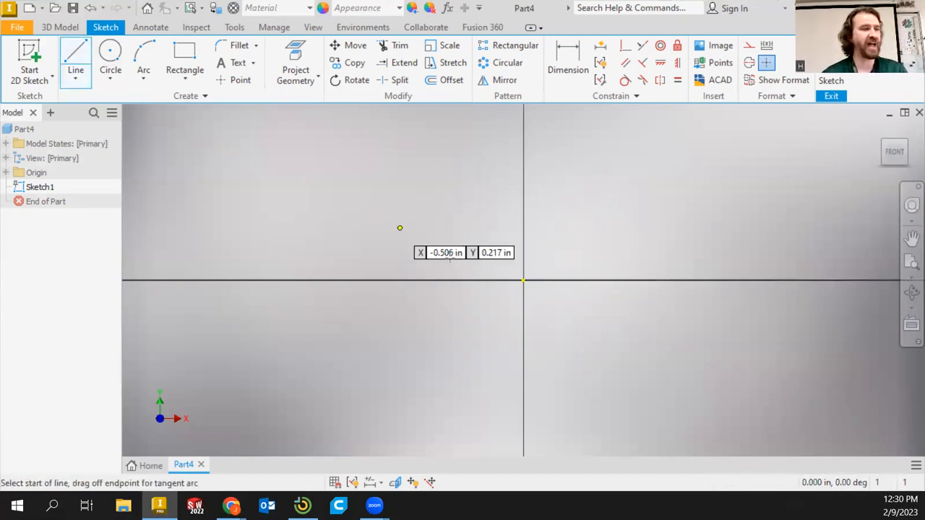
pyautogui.click(523, 279)
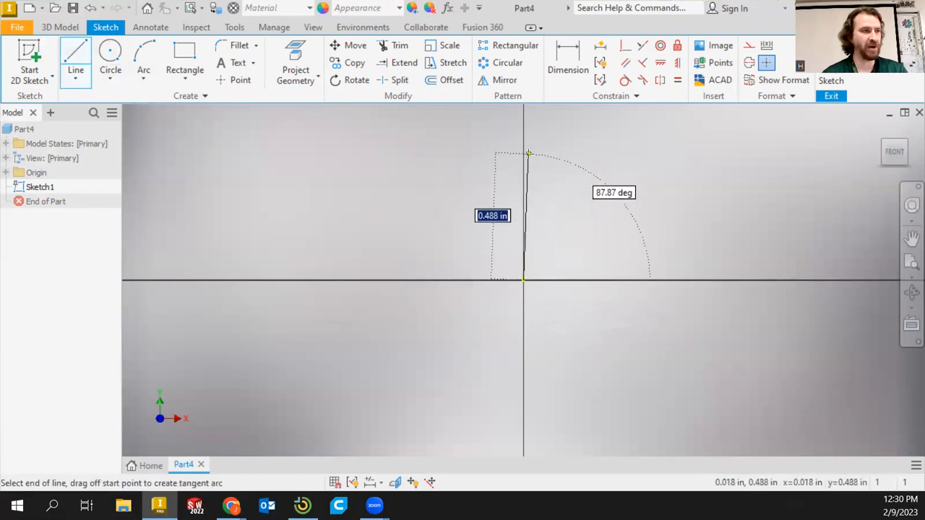
pyautogui.write('2.5')
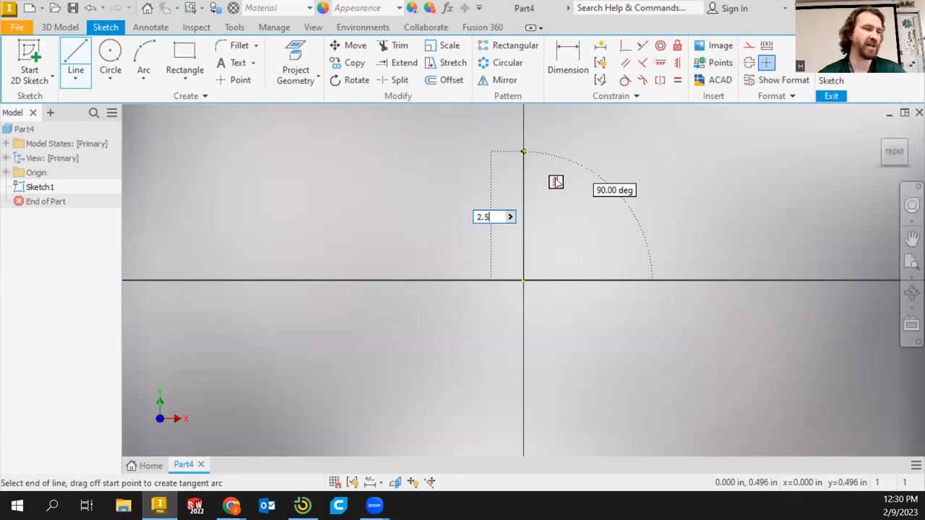
pyautogui.press('Return')
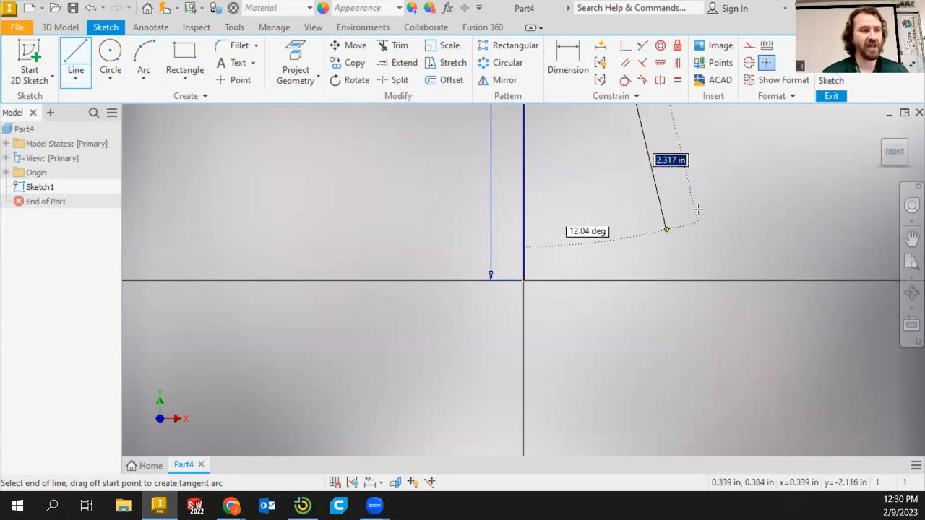
pyautogui.click(896, 157)
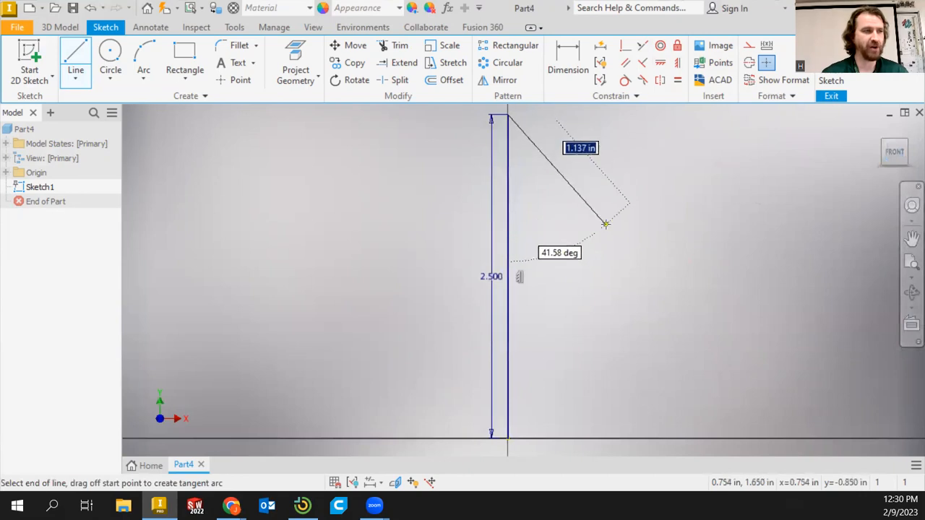
pyautogui.scroll(-2, 607, 216)
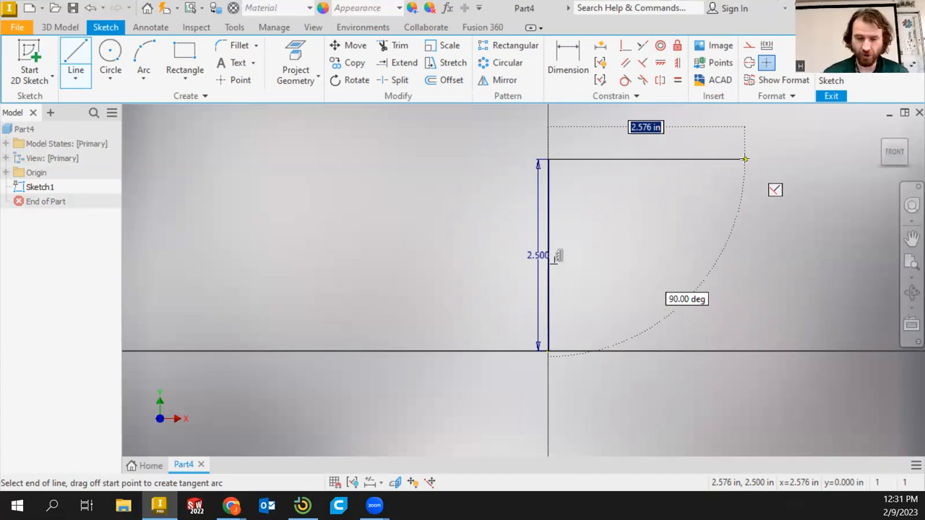
pyautogui.write('4')
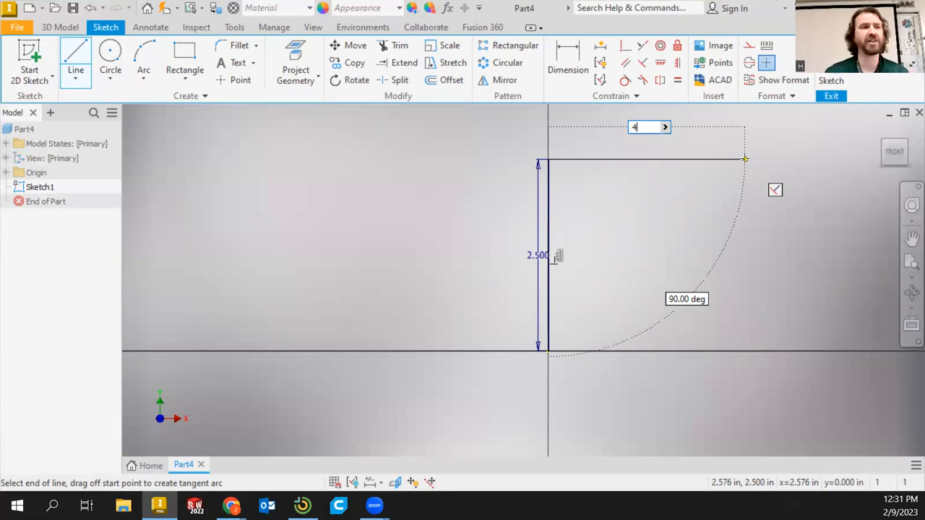
pyautogui.press('Return')
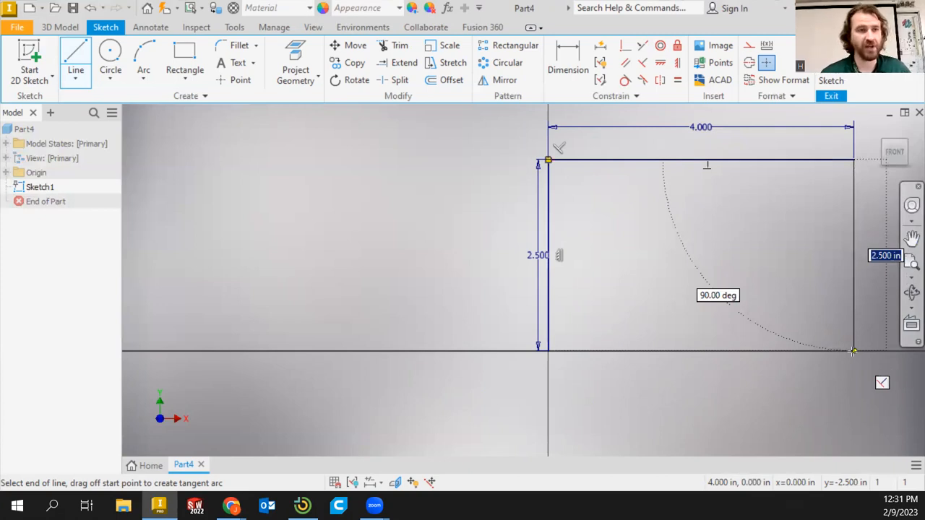
pyautogui.press('Escape')
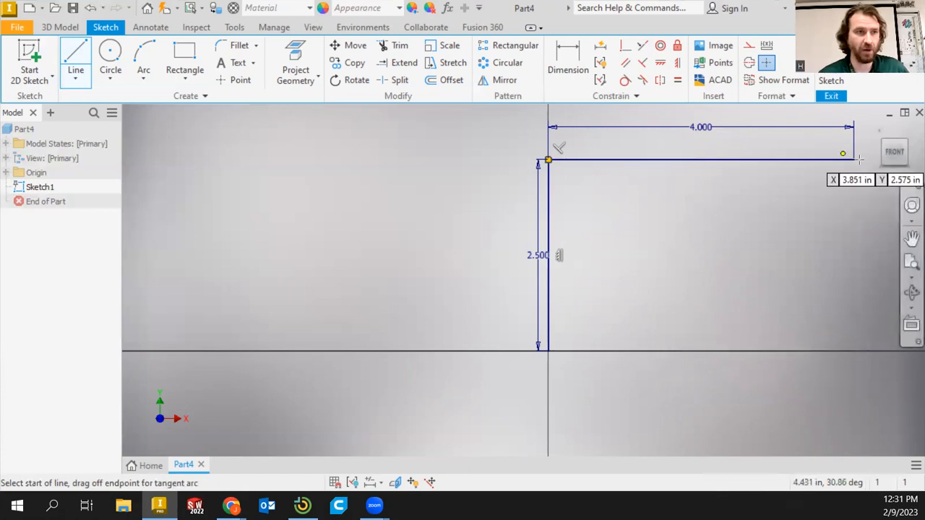
pyautogui.click(895, 152)
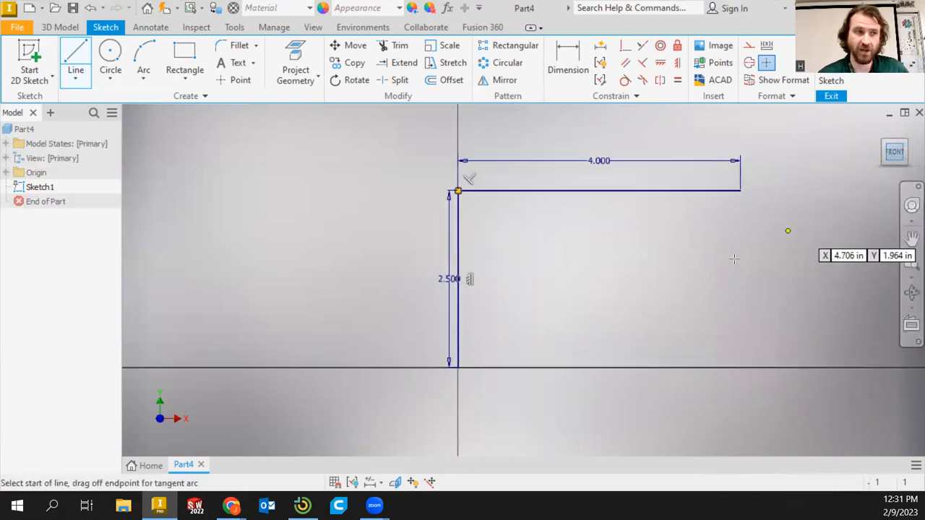
pyautogui.click(661, 212)
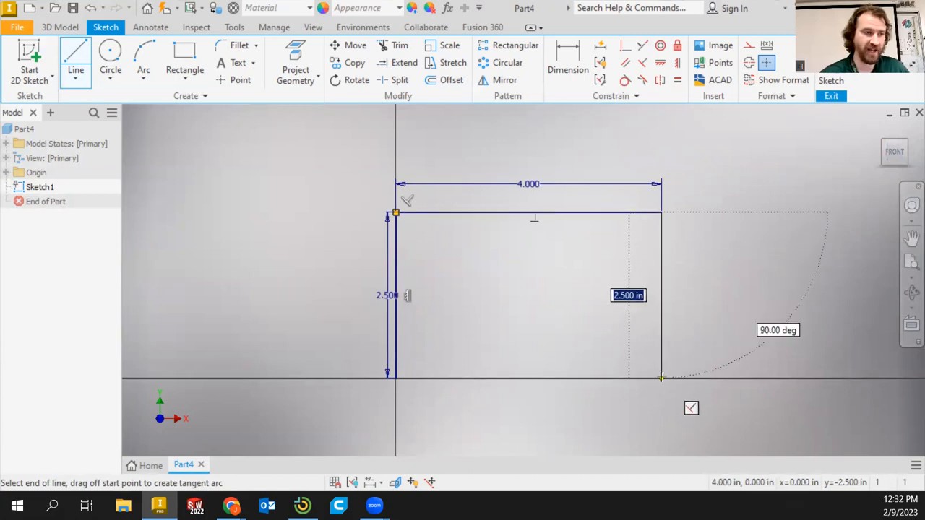
pyautogui.press('Escape')
pyautogui.click(657, 213)
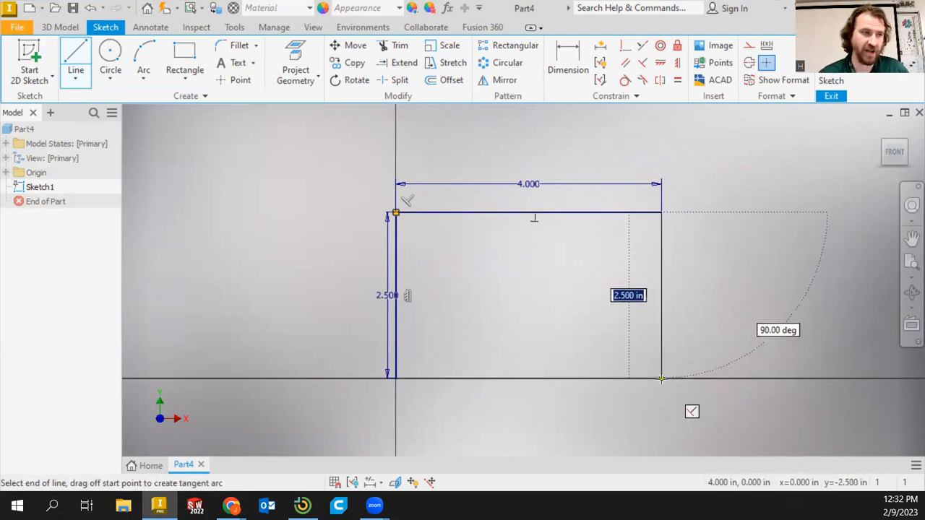
pyautogui.press('Escape')
pyautogui.press('Escape')
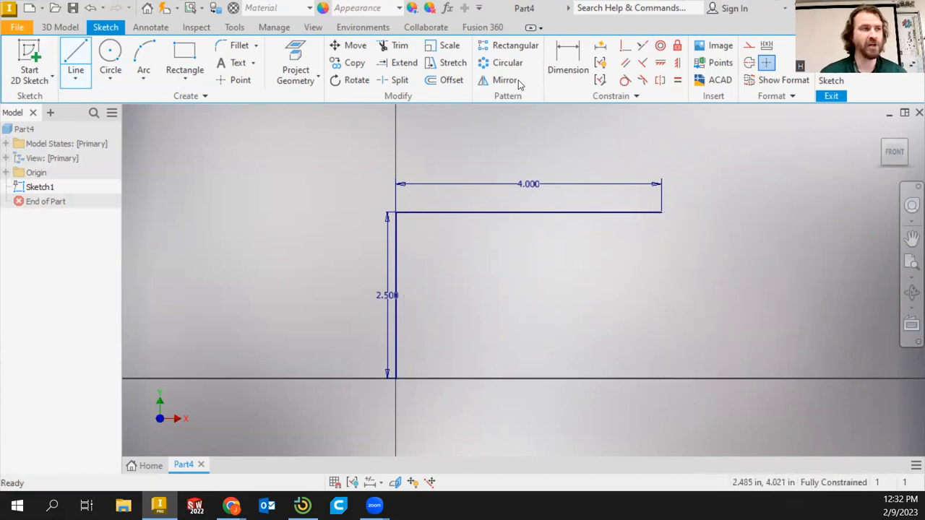
# Draw a vertical line from the right end of the top line down to the baseline
pyautogui.click(76, 60)
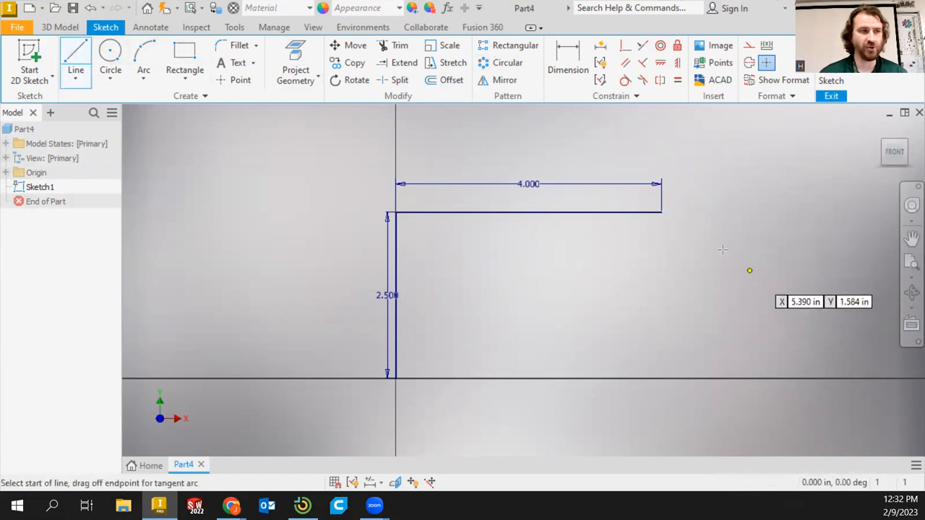
pyautogui.click(661, 213)
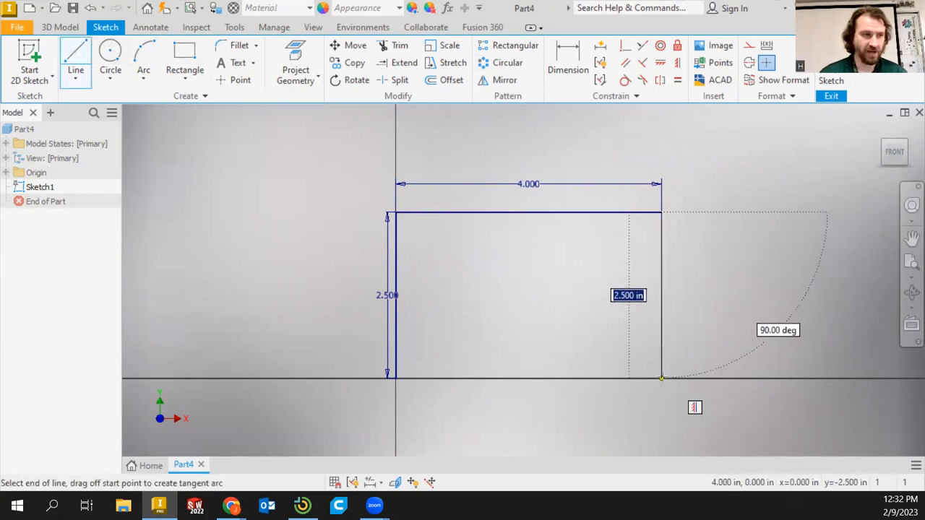
pyautogui.press('Escape')
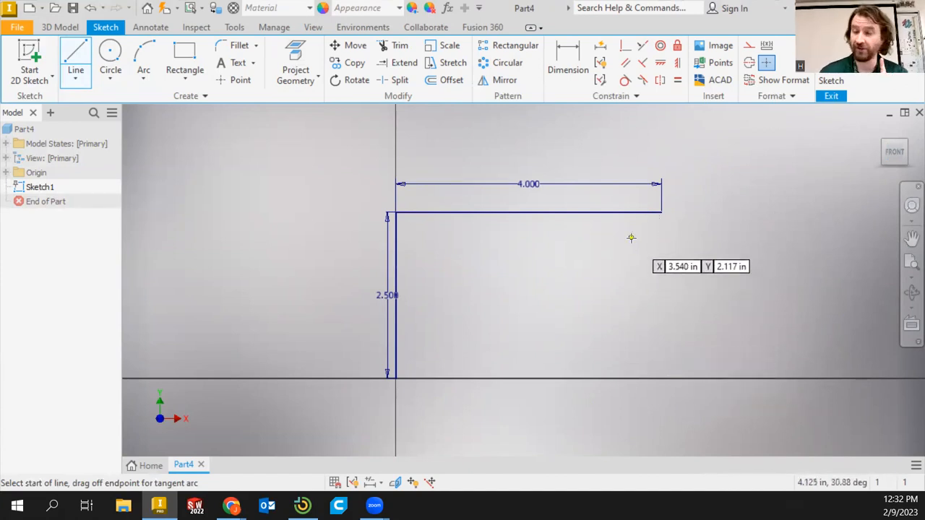
pyautogui.click(661, 212)
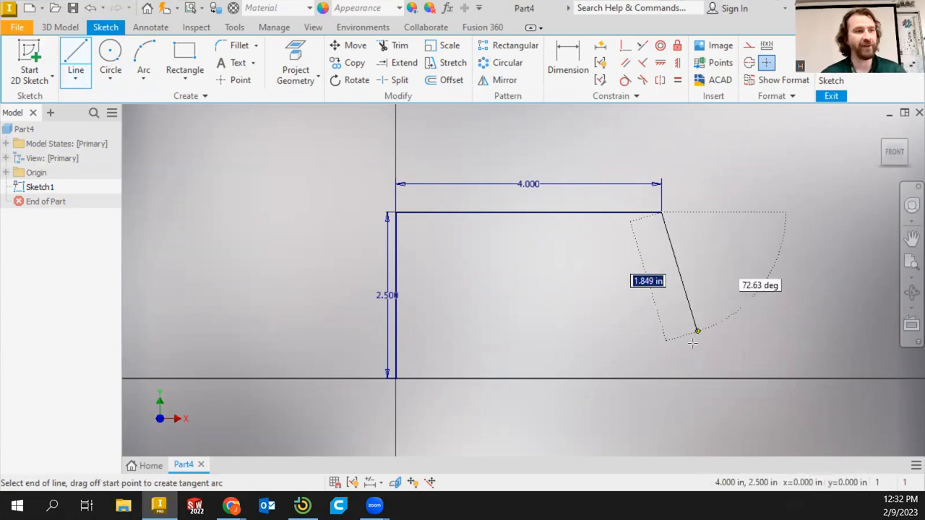
pyautogui.click(661, 377)
pyautogui.rightClick(758, 271)
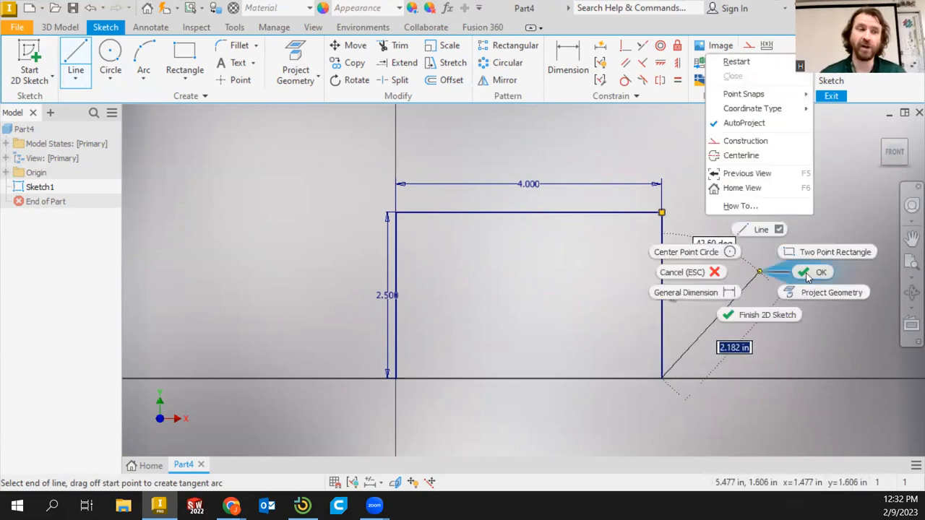
pyautogui.click(813, 270)
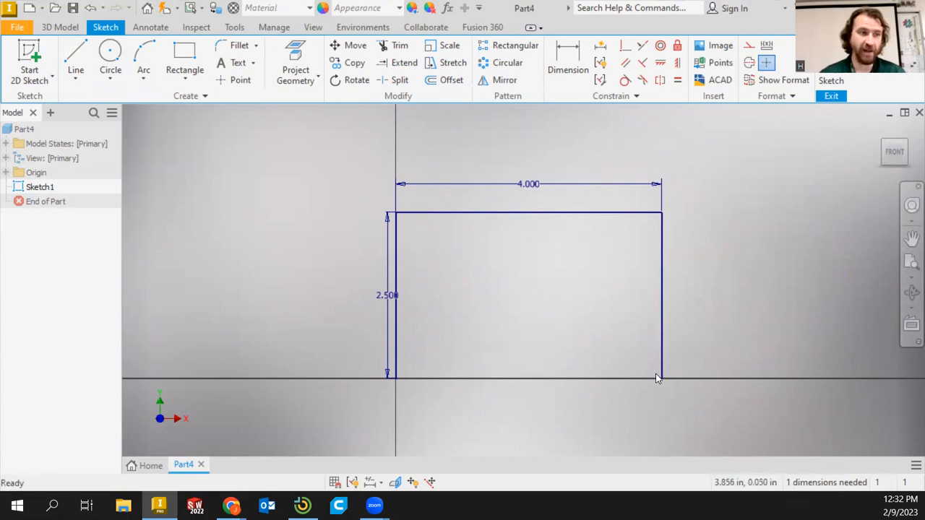
# Dimension the length of the right vertical line
pyautogui.click(568, 65)
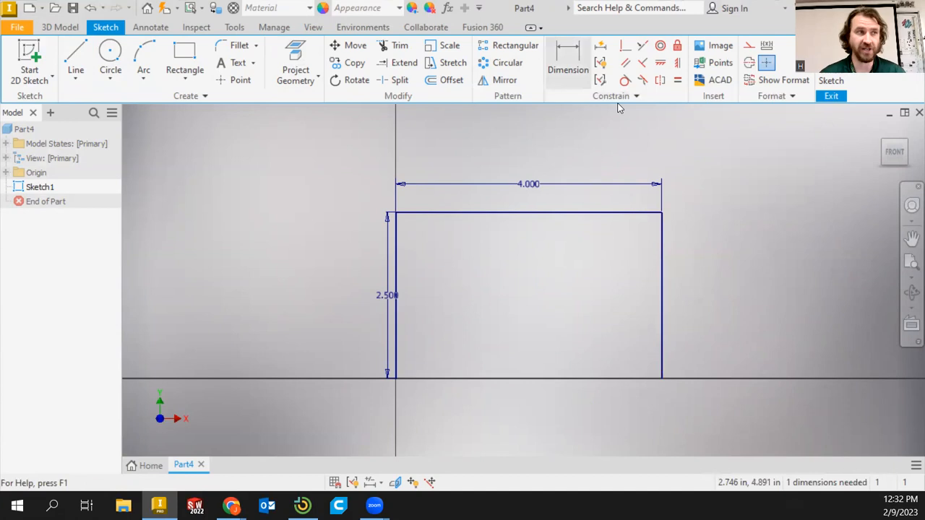
pyautogui.click(662, 290)
pyautogui.click(712, 281)
pyautogui.rightClick(792, 286)
pyautogui.click(847, 279)
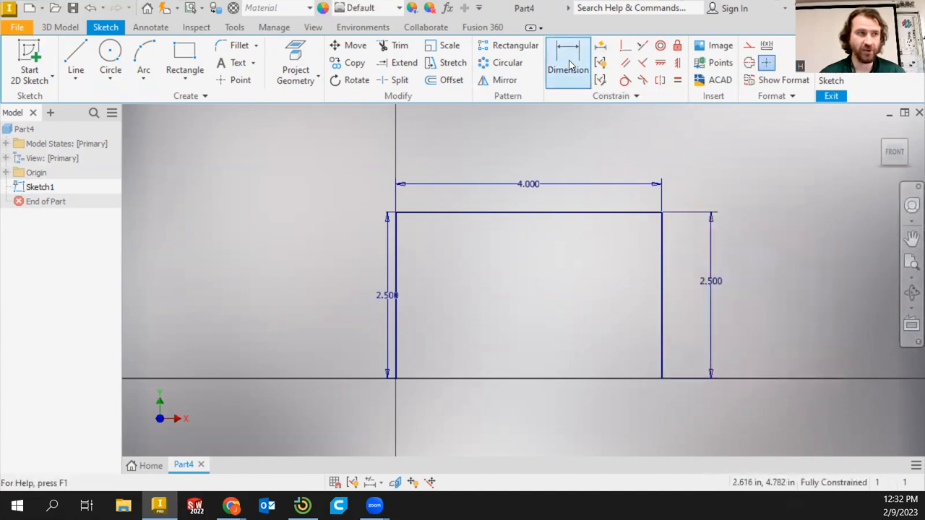
pyautogui.click(592, 67)
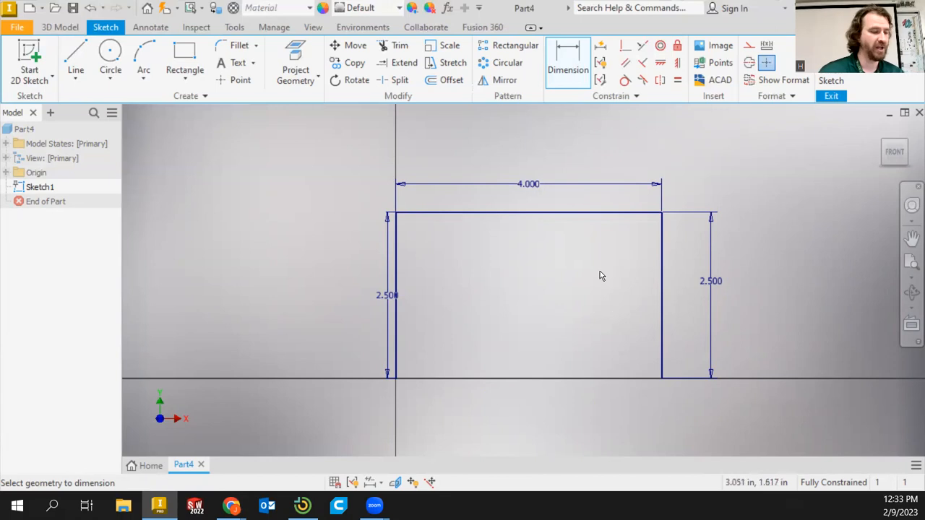
# Start a line at the lower right corner and draw it 1.5 in to the left along the baseline
pyautogui.click(75, 62)
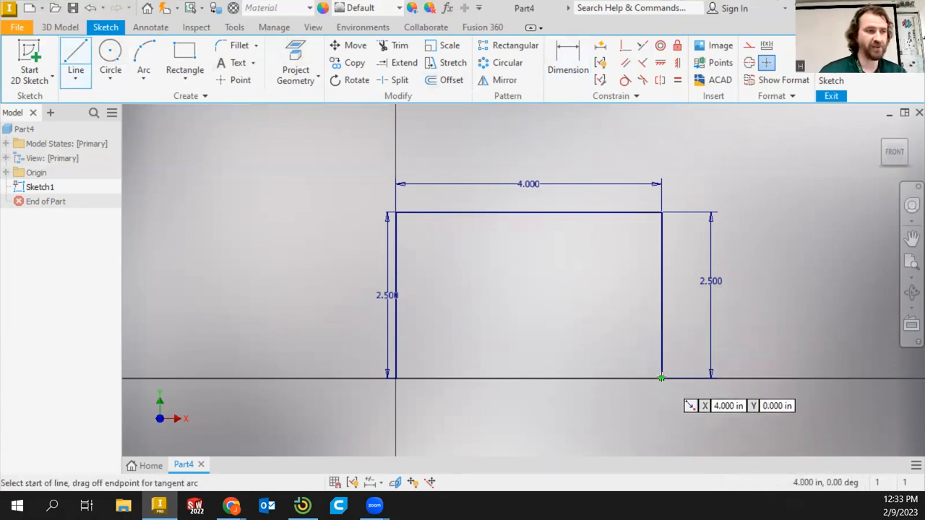
pyautogui.click(661, 377)
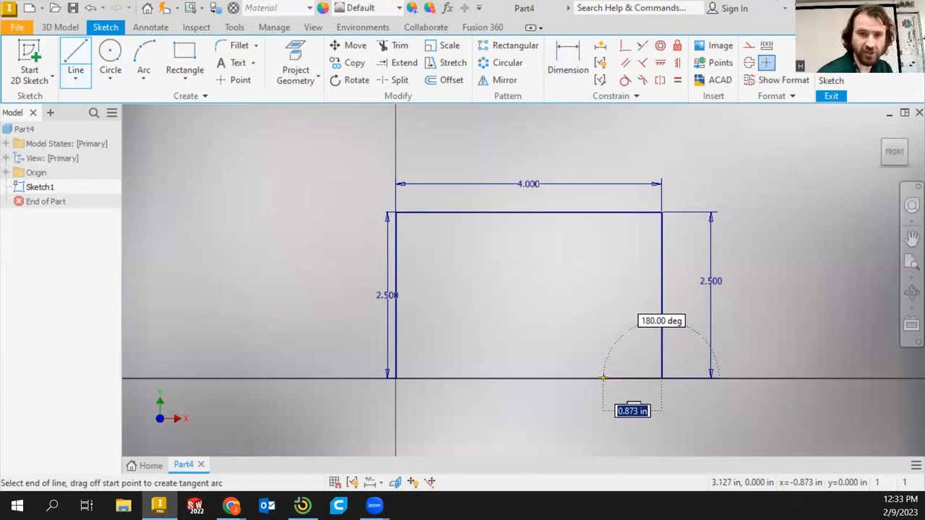
pyautogui.write('1')
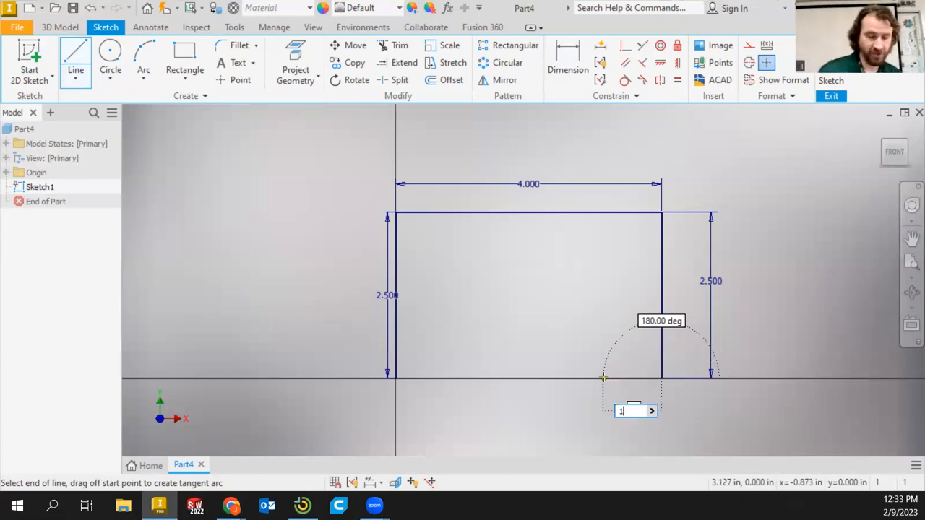
pyautogui.write('.5')
pyautogui.press('Return')
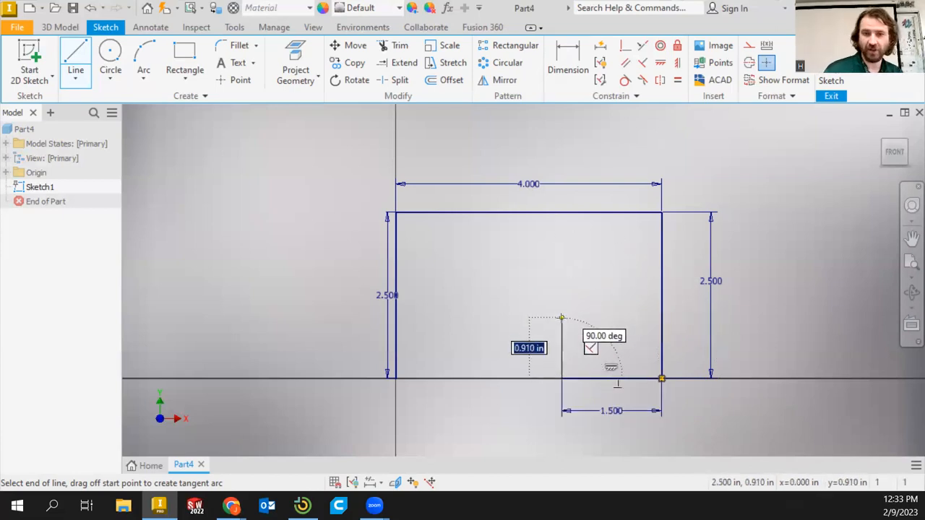
# Continue the line to form a square notch: 1 in up, 1 in left, then 1 in down
pyautogui.write('1')
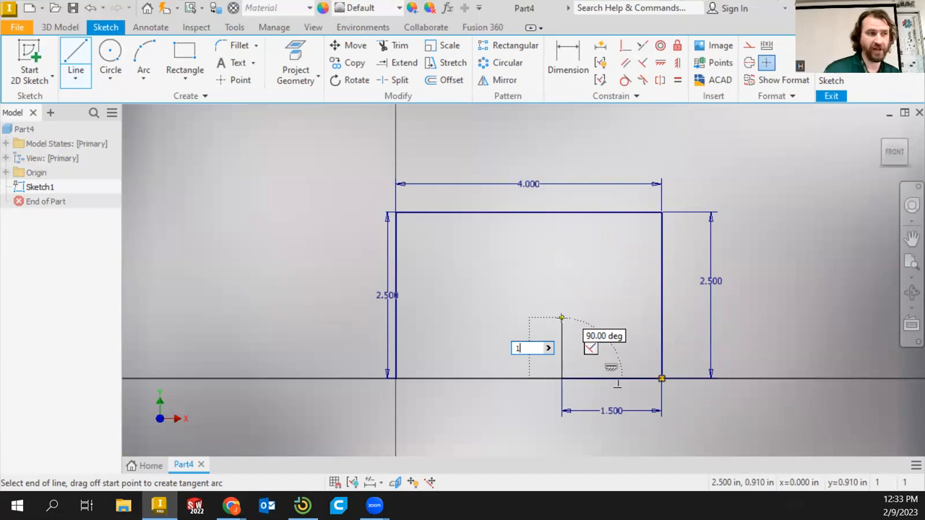
pyautogui.press('Return')
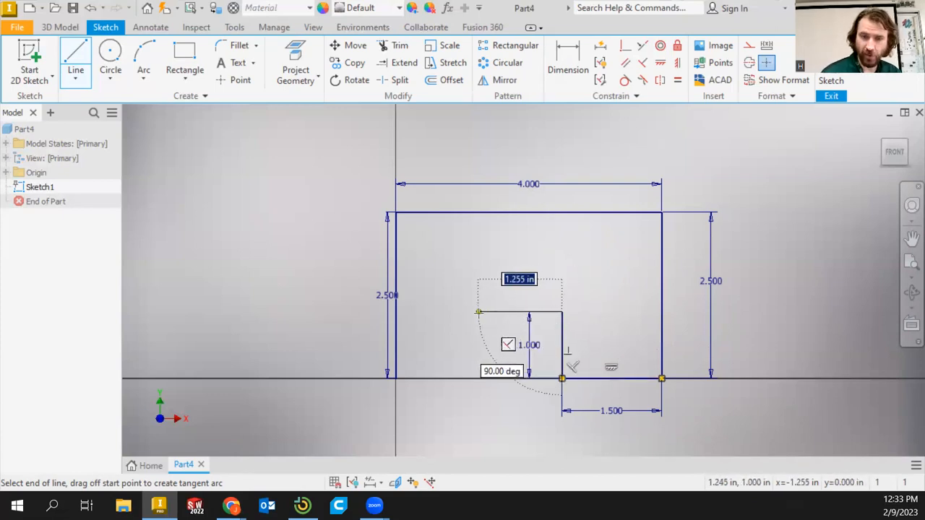
pyautogui.write('1')
pyautogui.press('Return')
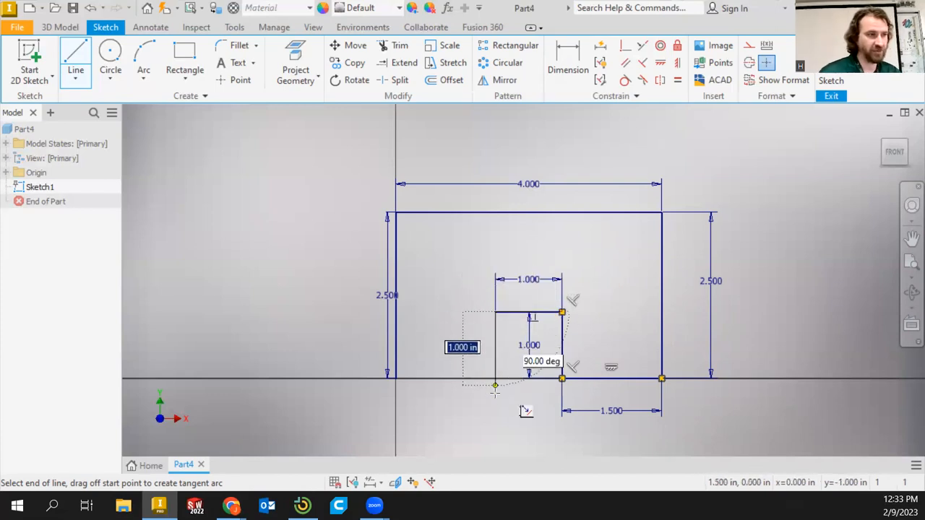
pyautogui.write('1')
pyautogui.press('Return')
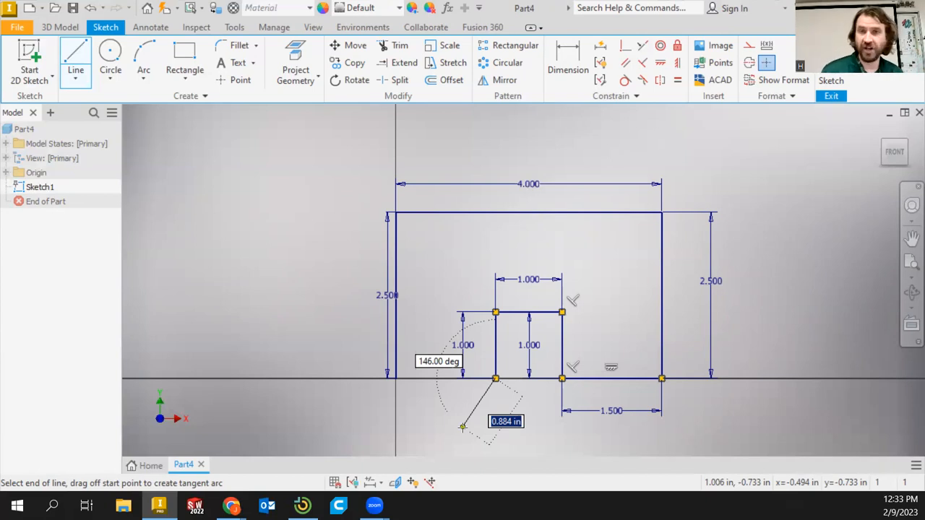
# Close the outline with a line back to the origin and finish the line command
pyautogui.click(396, 378)
pyautogui.rightClick(738, 289)
pyautogui.click(783, 290)
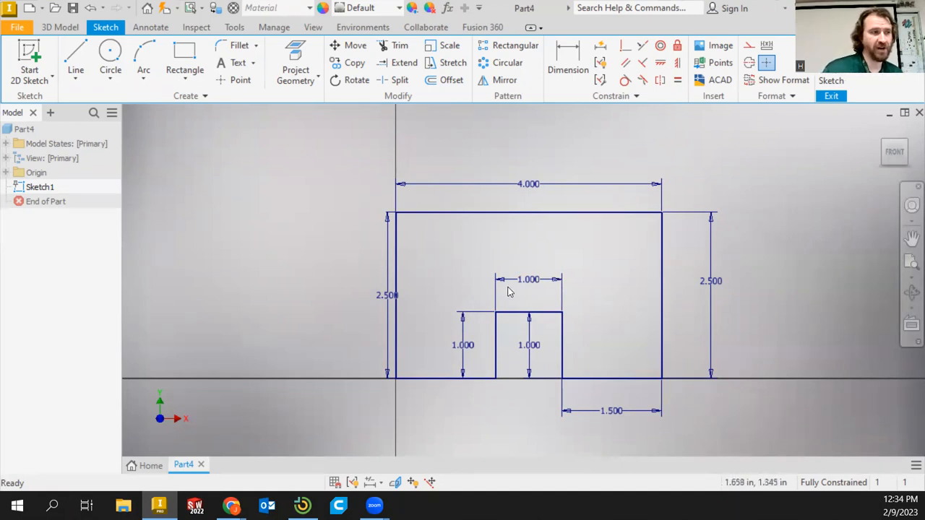
# Reposition the notch and outline dimensions so they sit clearly inside and around the profile
pyautogui.moveTo(527, 282); pyautogui.dragTo(519, 330)
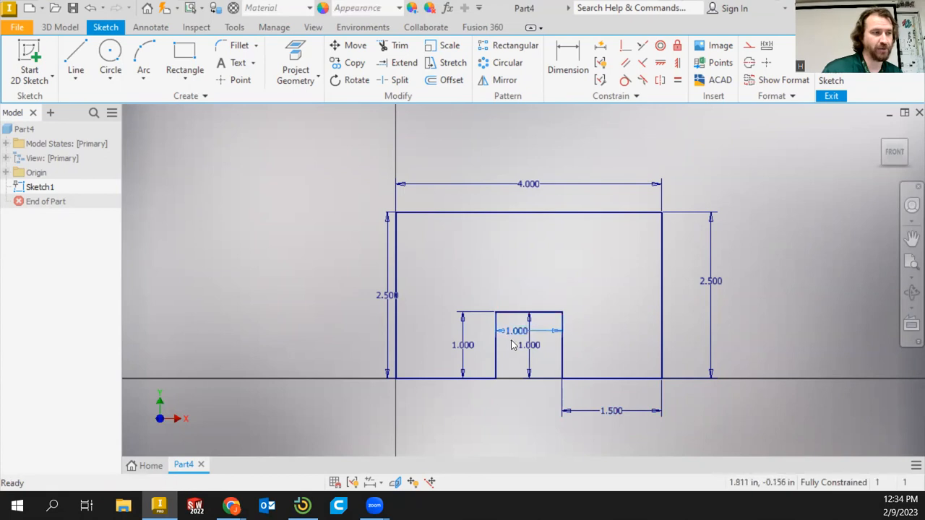
pyautogui.moveTo(464, 352); pyautogui.dragTo(517, 352)
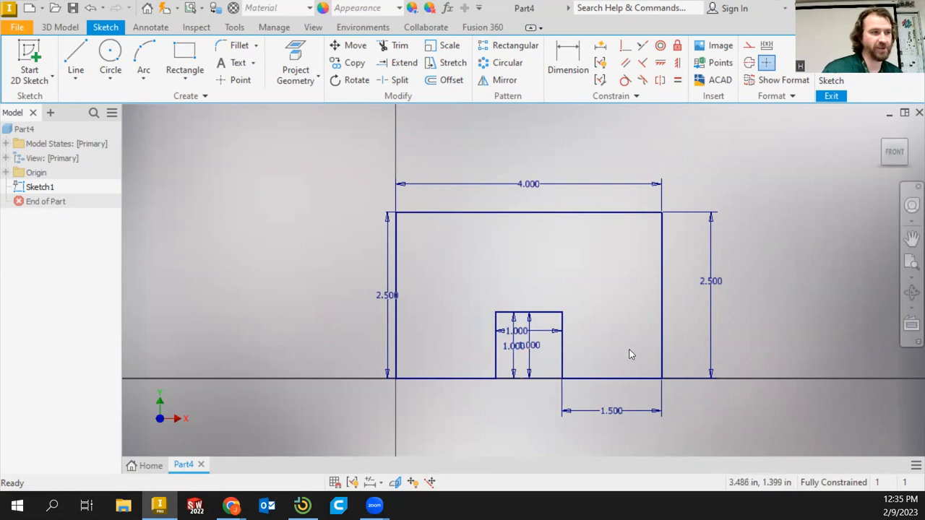
pyautogui.moveTo(519, 331); pyautogui.dragTo(527, 410)
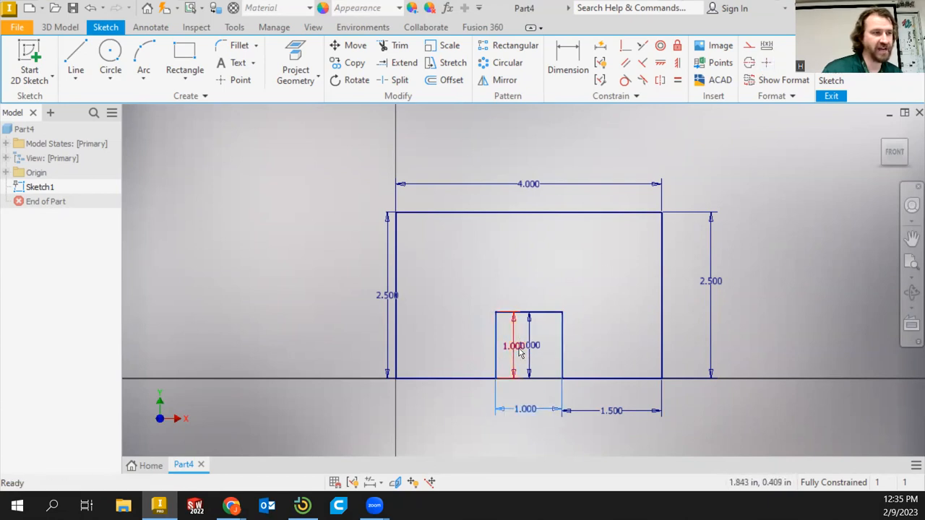
pyautogui.moveTo(529, 358); pyautogui.dragTo(545, 354)
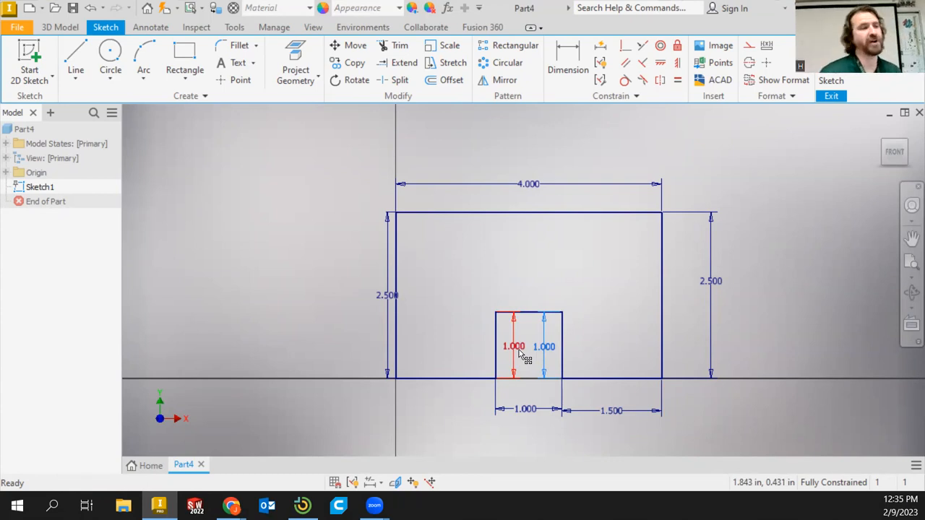
pyautogui.moveTo(529, 186); pyautogui.dragTo(518, 194)
pyautogui.moveTo(386, 294); pyautogui.dragTo(371, 296)
pyautogui.click(312, 259)
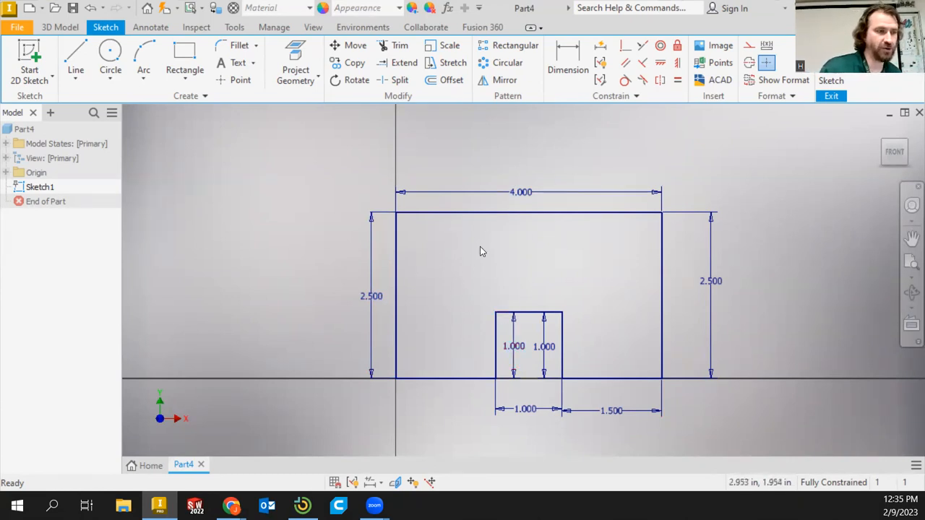
# Draw a 0.5 in diameter circle in the upper left area of the outline
pyautogui.click(110, 57)
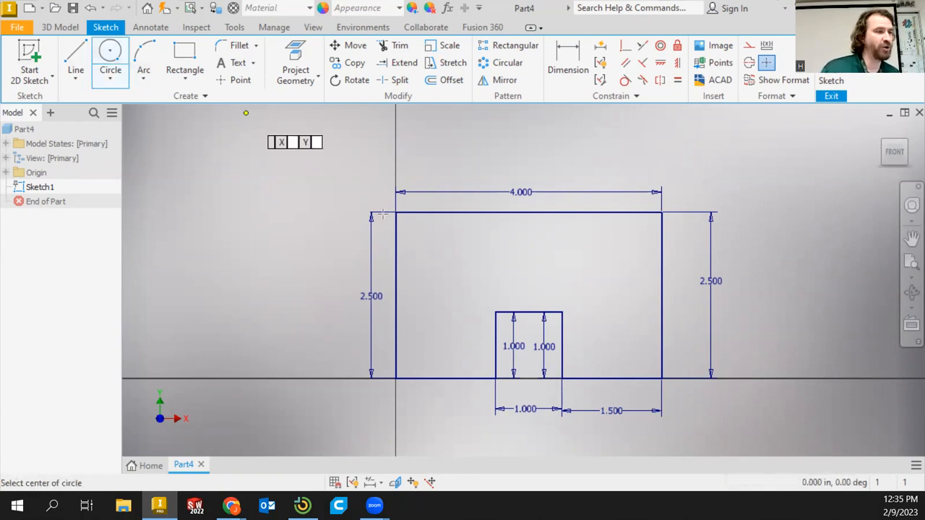
pyautogui.click(456, 263)
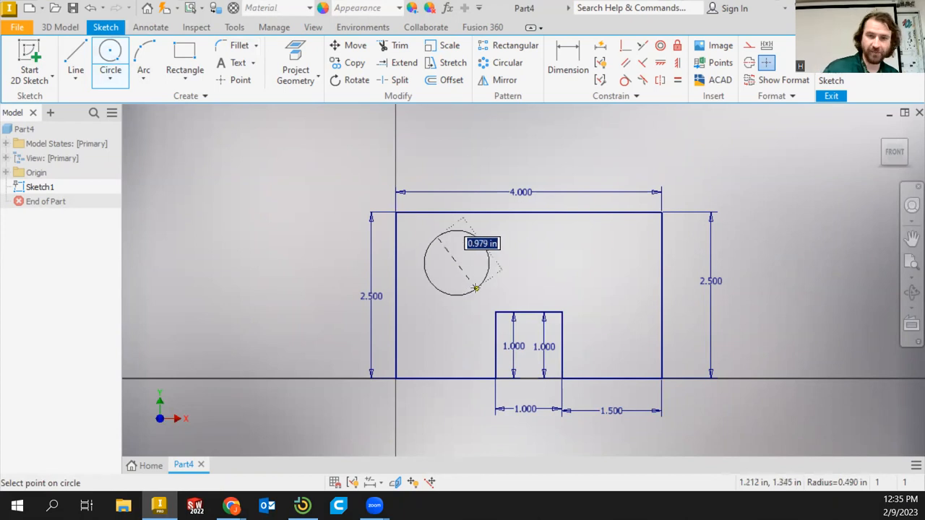
pyautogui.write('.')
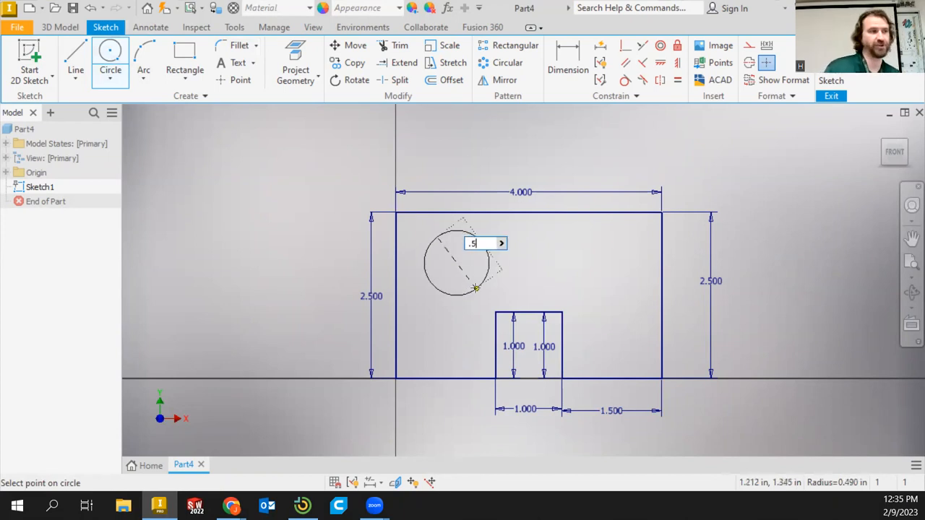
pyautogui.write('5')
pyautogui.press('Return')
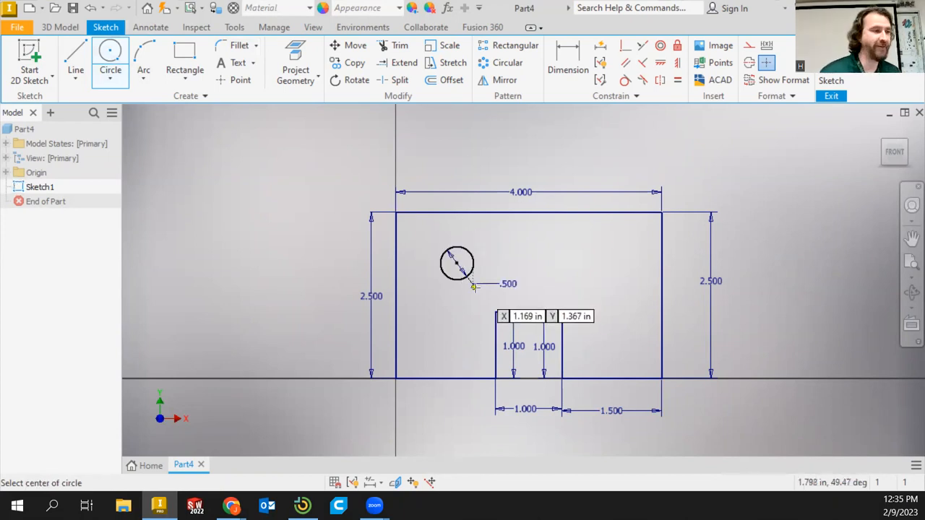
pyautogui.click(602, 263)
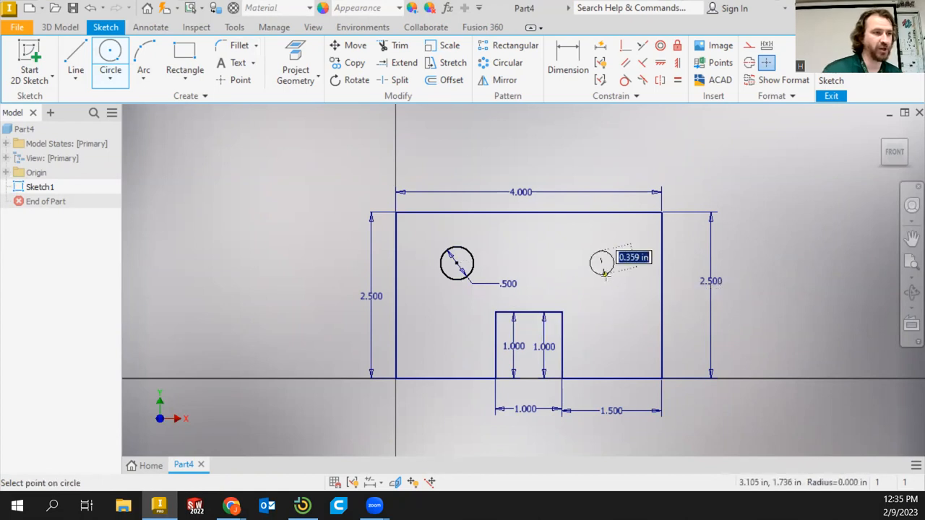
pyautogui.press('Escape')
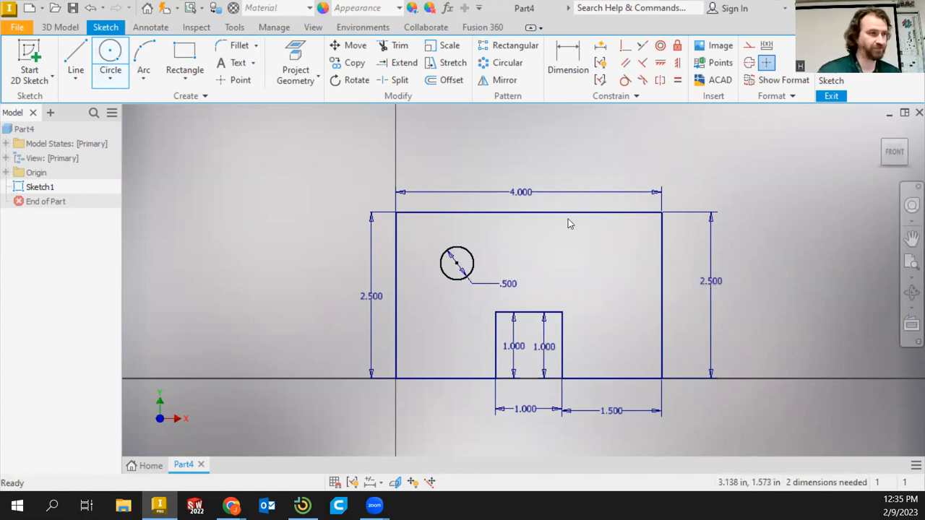
pyautogui.click(76, 56)
pyautogui.click(112, 54)
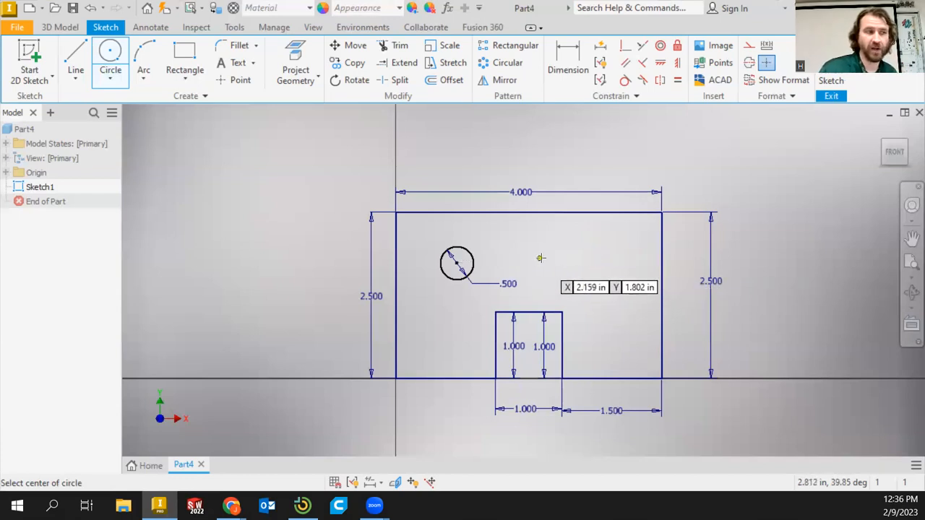
# Draw a second 0.5 in circle level with the first on the right side, then delete it
pyautogui.click(598, 262)
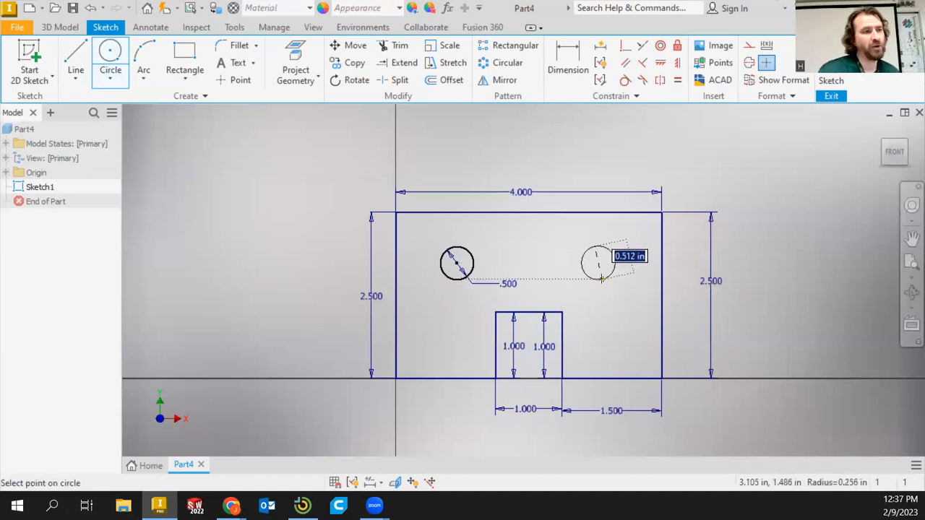
pyautogui.write('.5')
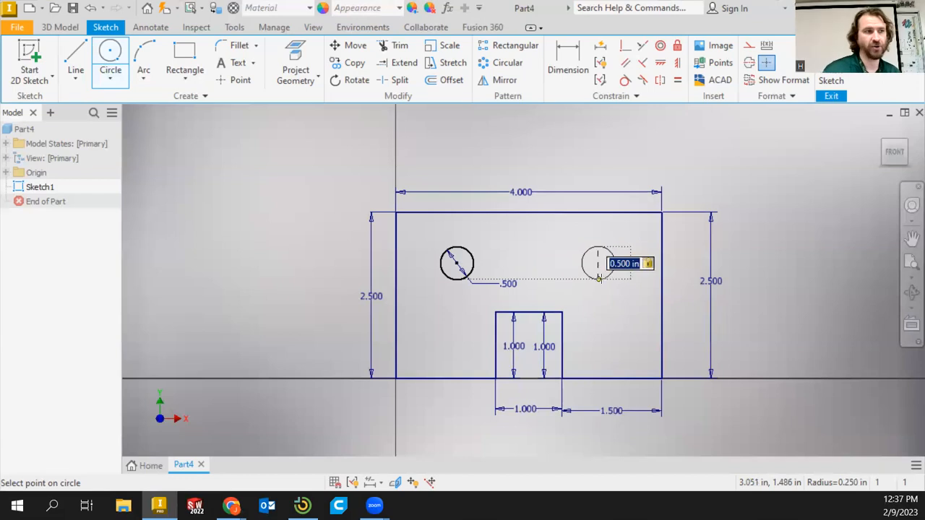
pyautogui.press('Return')
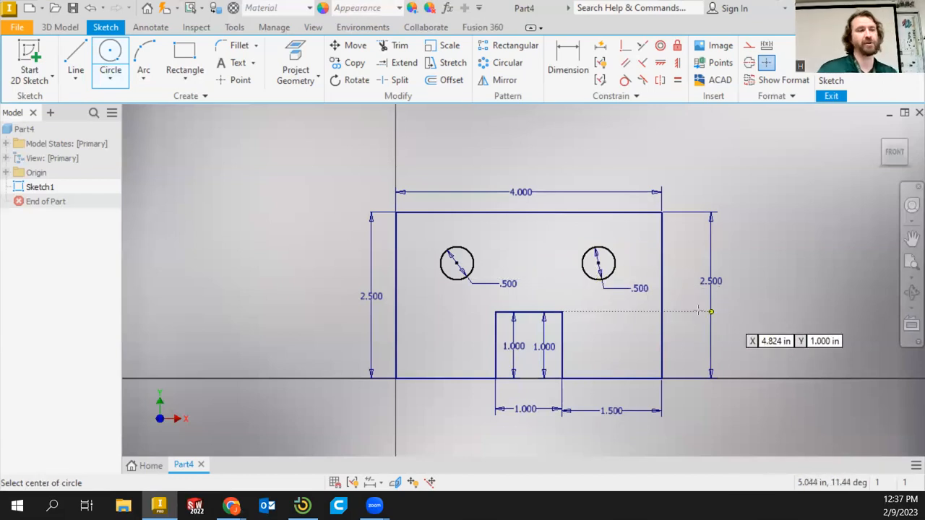
pyautogui.press('Escape')
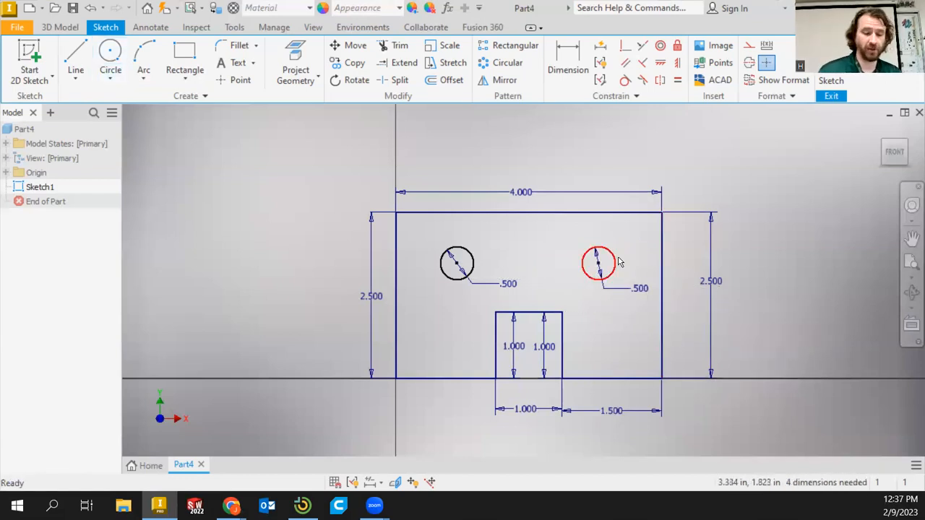
pyautogui.click(617, 262)
pyautogui.press('Delete')
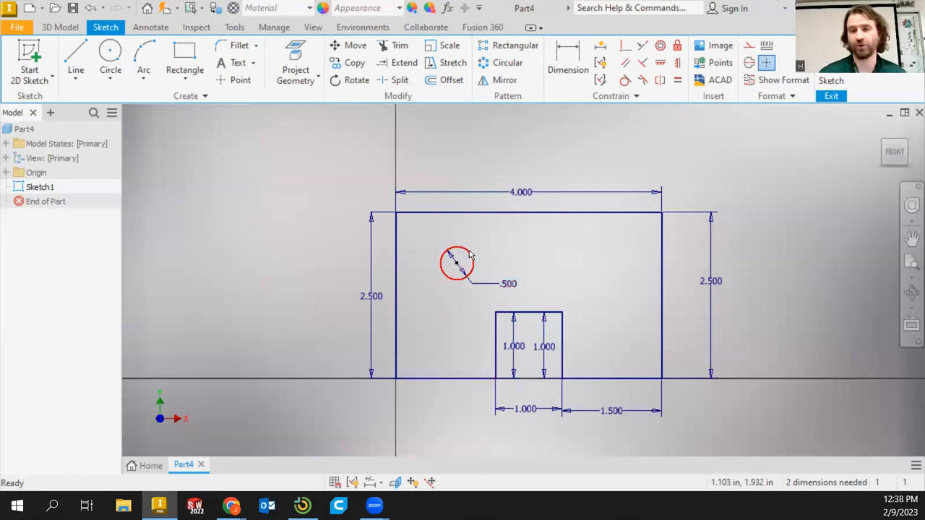
# Draw a second 0.5 in diameter circle in the upper right area of the outline, level with the first
pyautogui.moveTo(457, 264)
pyautogui.mouseDown()
pyautogui.moveTo(473, 261)
pyautogui.moveTo(445, 266)
pyautogui.moveTo(463, 253)
pyautogui.mouseUp()
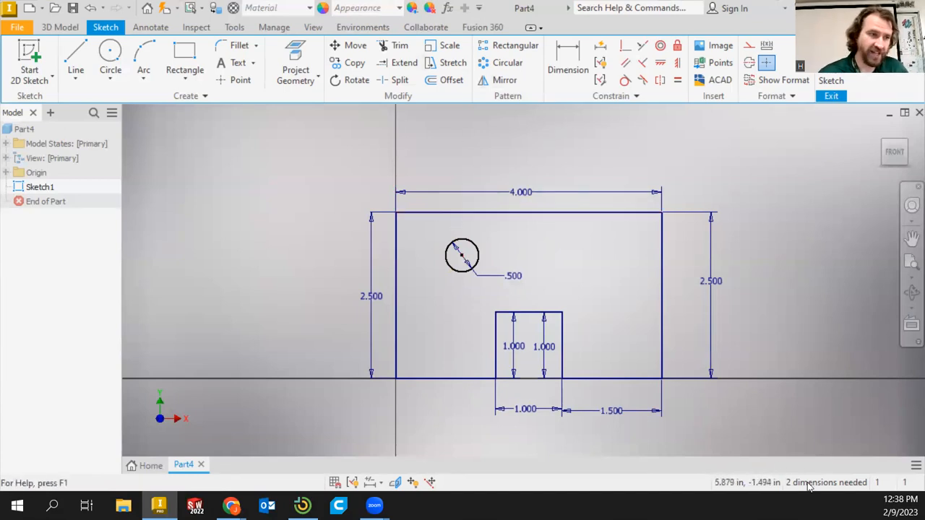
pyautogui.press('c')
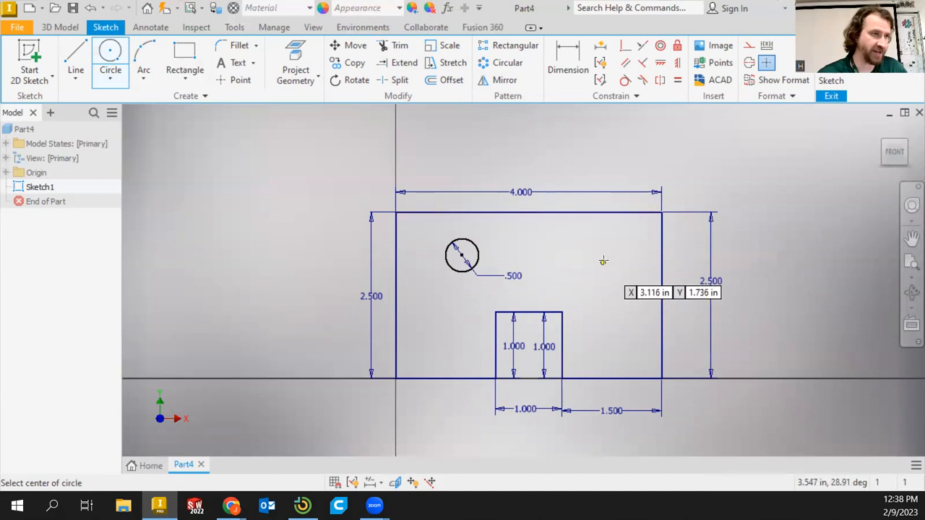
pyautogui.click(603, 255)
pyautogui.write('.')
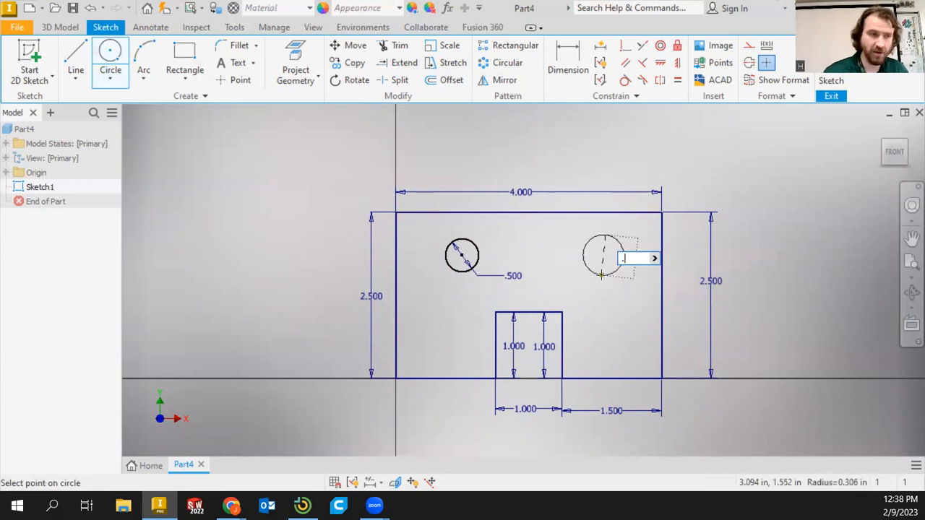
pyautogui.write('5')
pyautogui.press('Return')
pyautogui.rightClick(792, 224)
pyautogui.press('Escape')
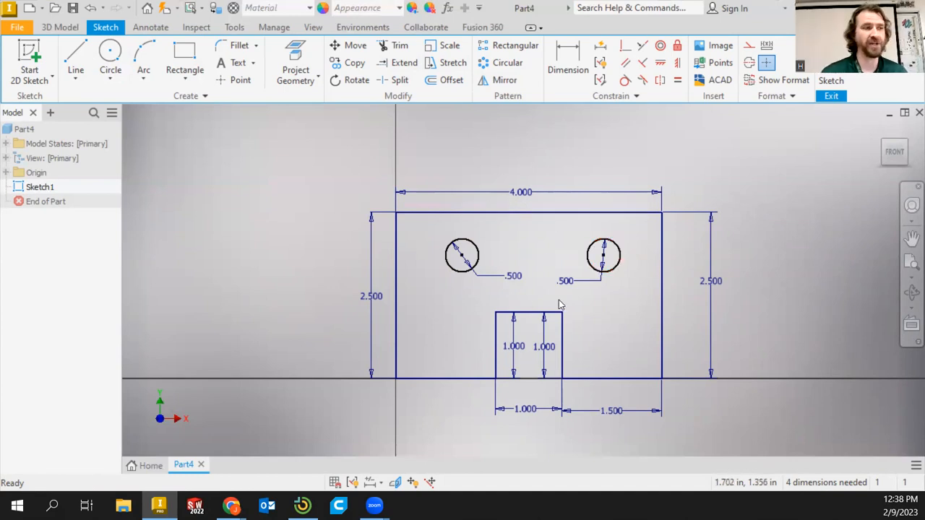
# Dimension the left hole's center 0.75 in from the outline's left edge
pyautogui.click(577, 58)
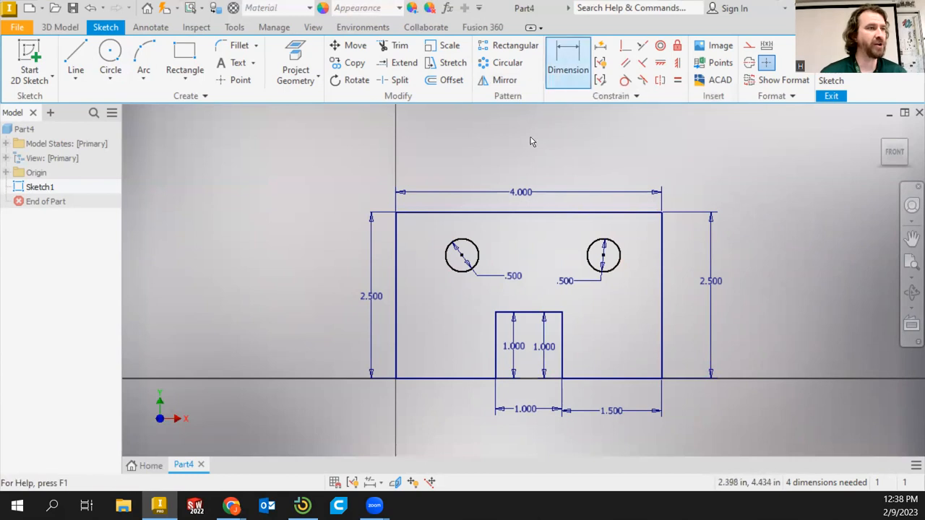
pyautogui.click(397, 338)
pyautogui.click(475, 264)
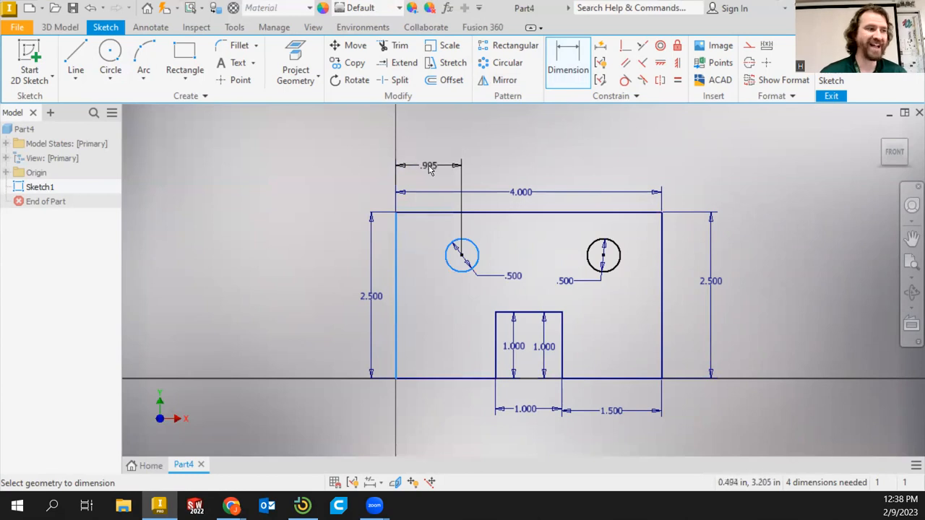
pyautogui.click(429, 167)
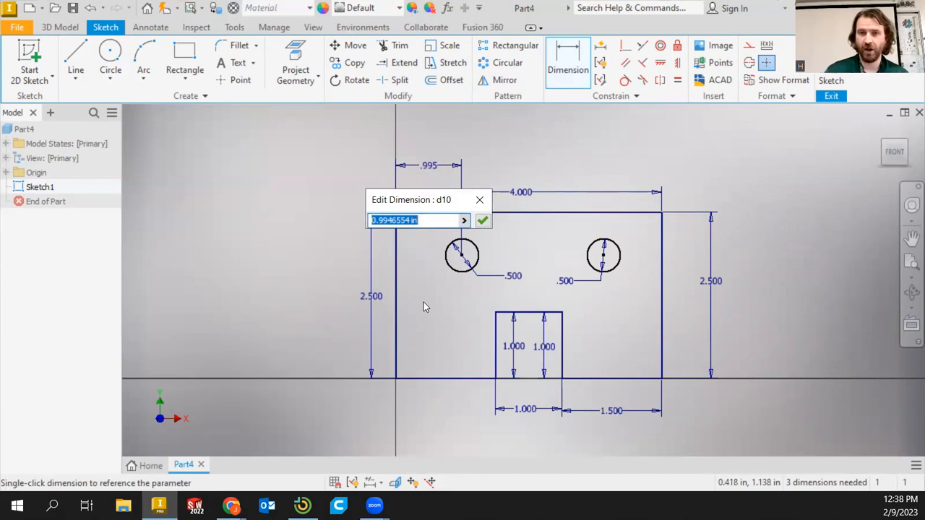
pyautogui.write('.75')
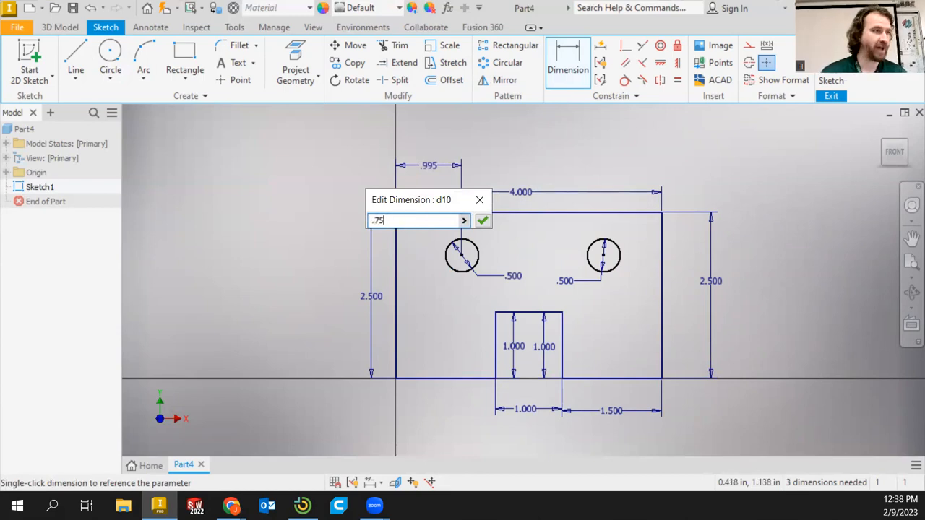
pyautogui.press('Return')
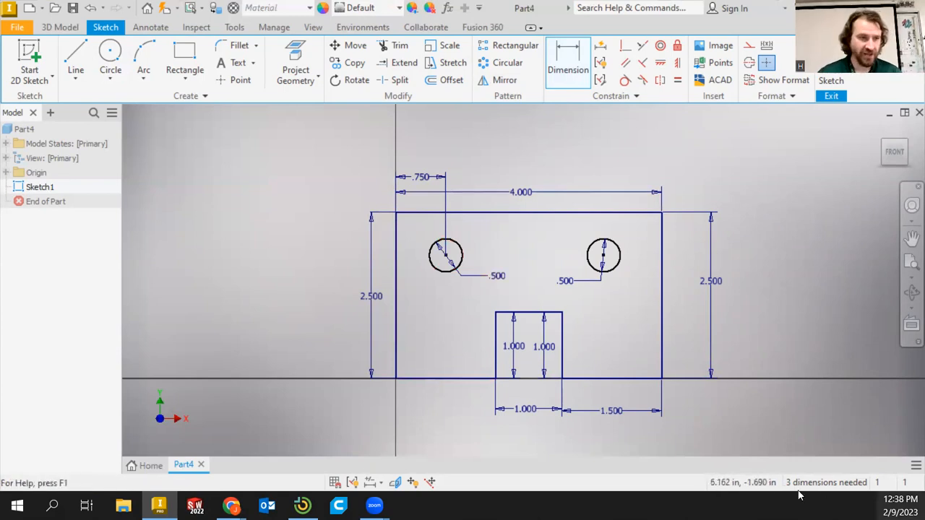
# Dimension the left hole's center height above the bottom edge as 2.5-.75 in
pyautogui.click(425, 378)
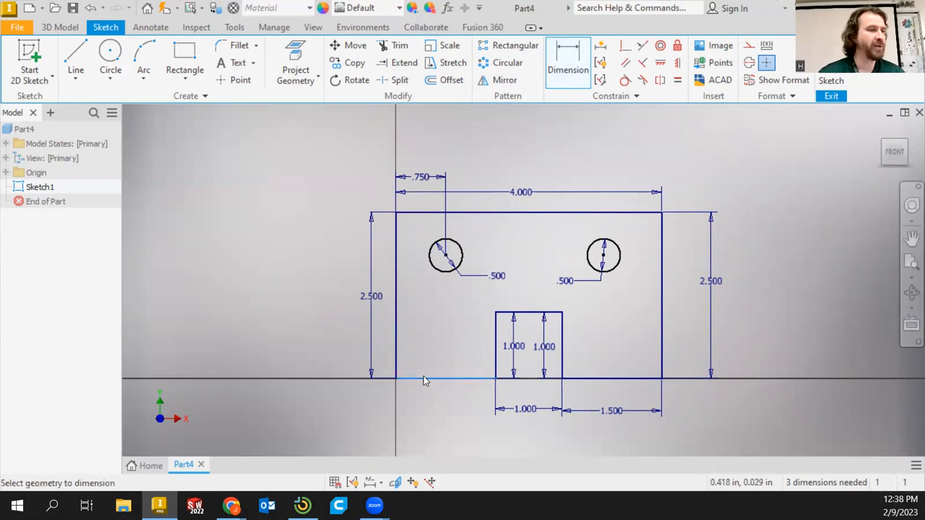
pyautogui.click(451, 267)
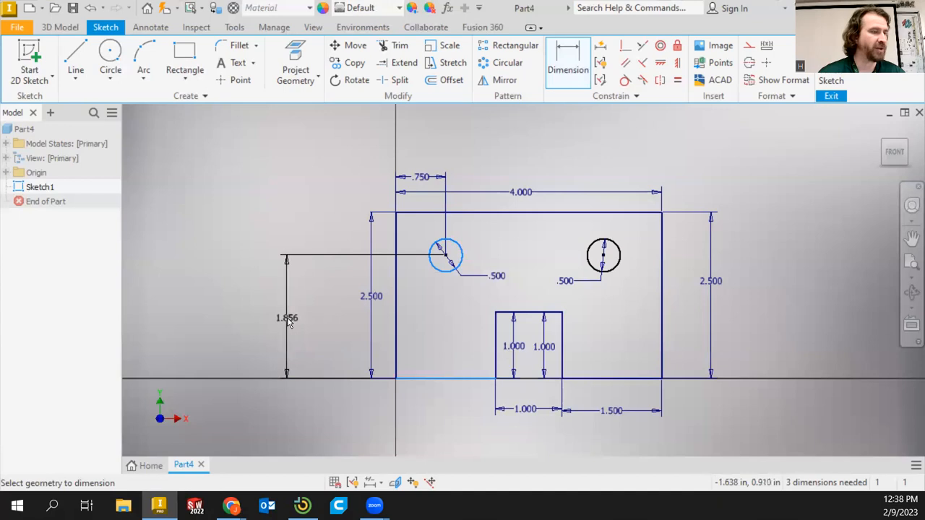
pyautogui.click(307, 312)
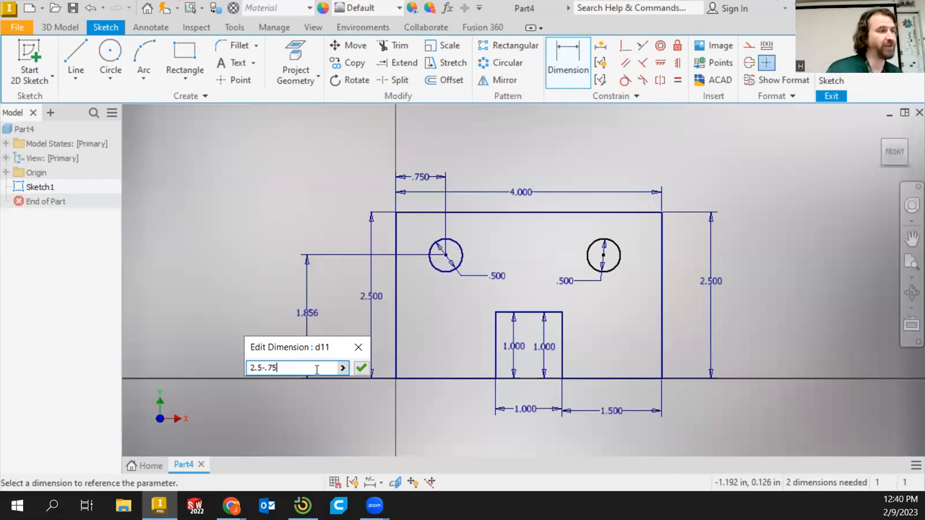
pyautogui.press('Return')
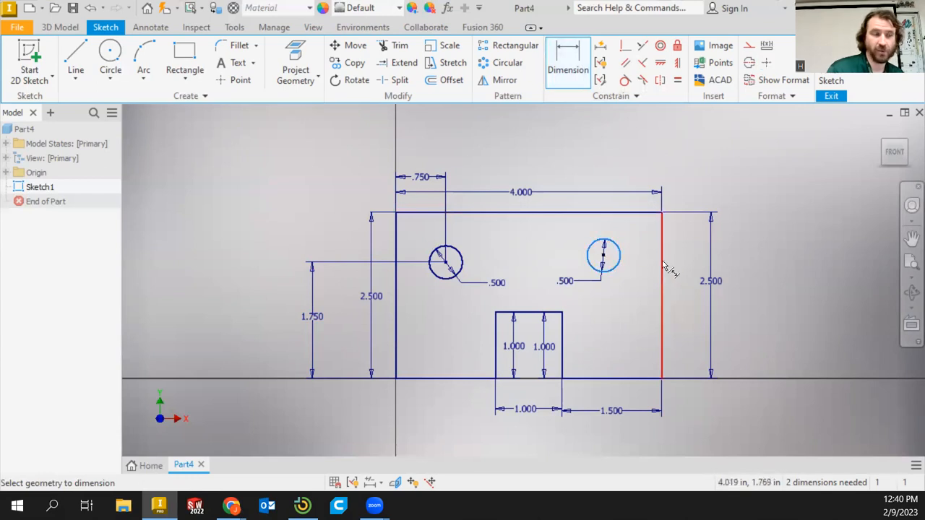
# Dimension the right hole's center 0.75 in from the outline's right edge
pyautogui.click(663, 266)
pyautogui.click(636, 139)
pyautogui.write('.75')
pyautogui.press('Return')
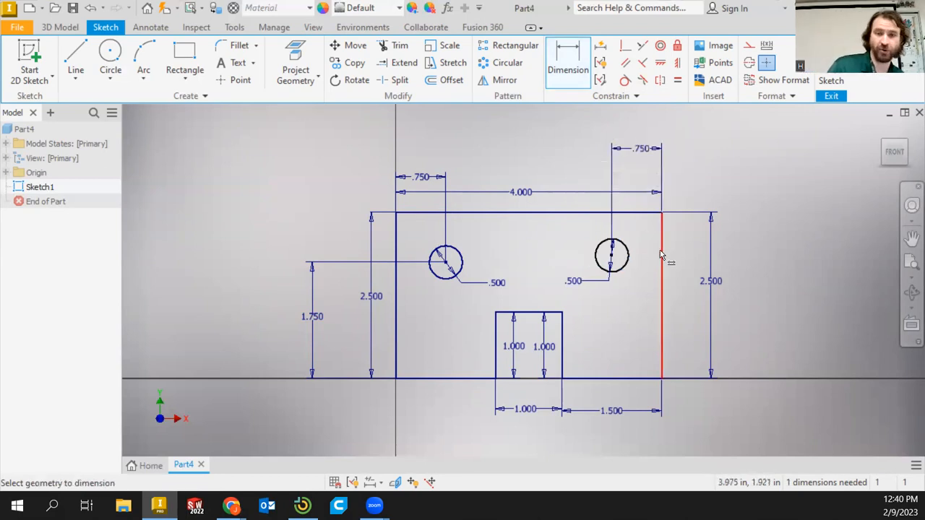
# Dimension the right hole's center 0.75 in below the top edge and finish dimensioning
pyautogui.click(599, 214)
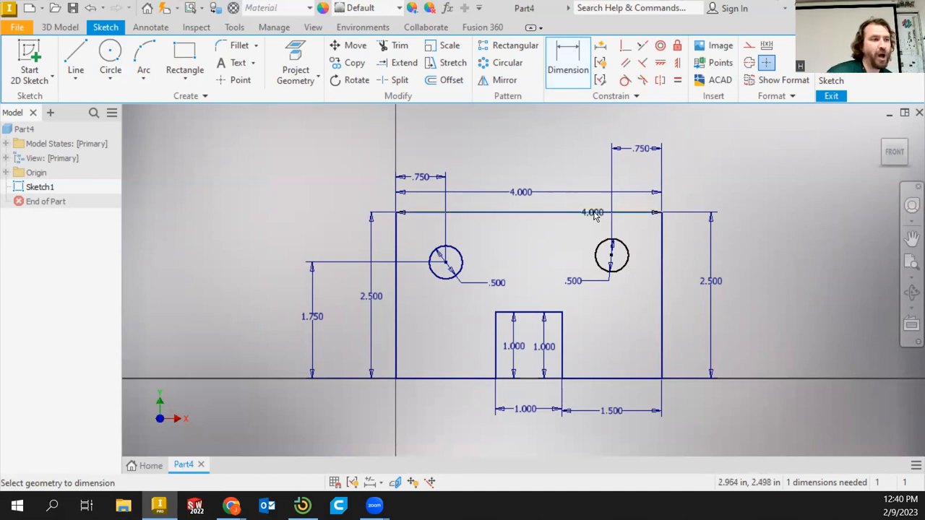
pyautogui.click(602, 247)
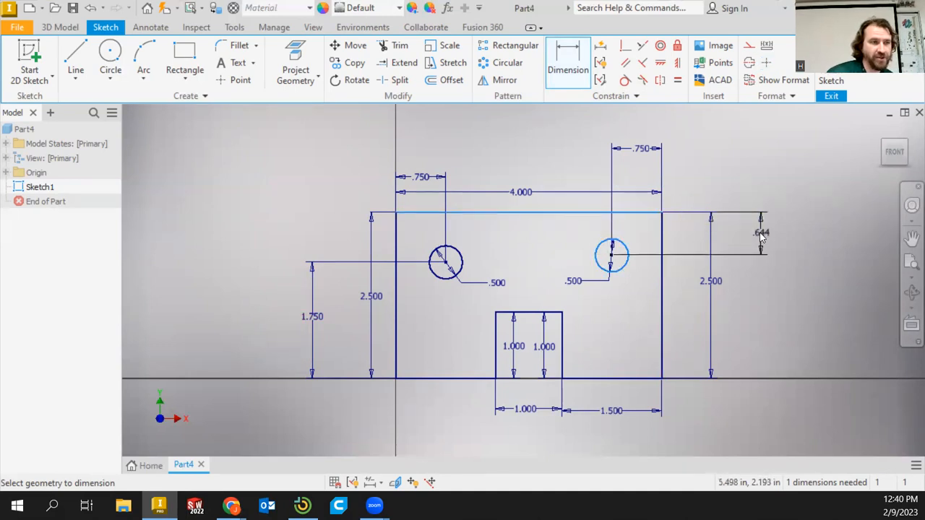
pyautogui.click(761, 237)
pyautogui.write('.75')
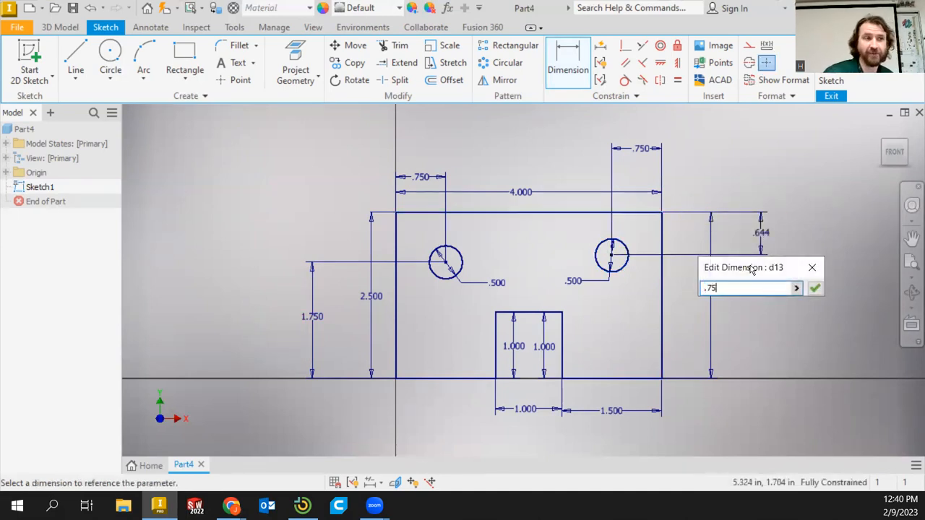
pyautogui.press('Return')
pyautogui.rightClick(770, 254)
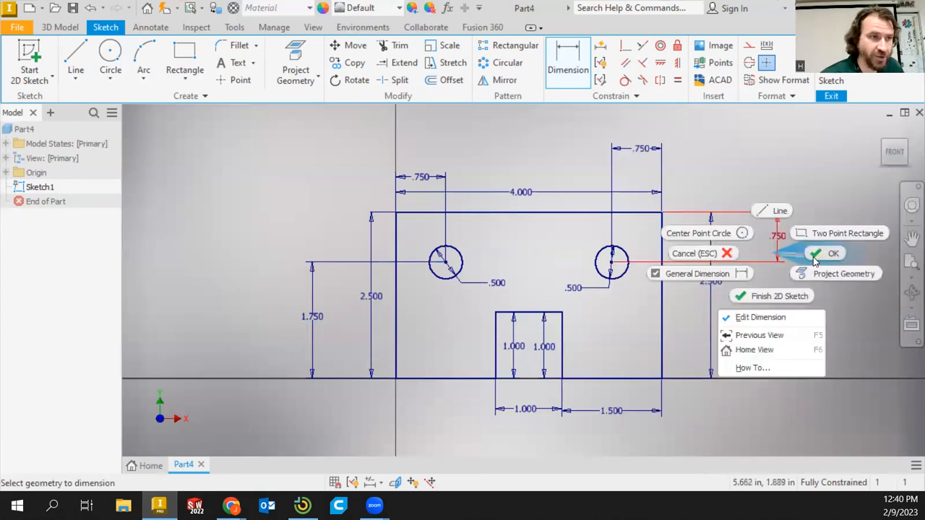
pyautogui.click(815, 259)
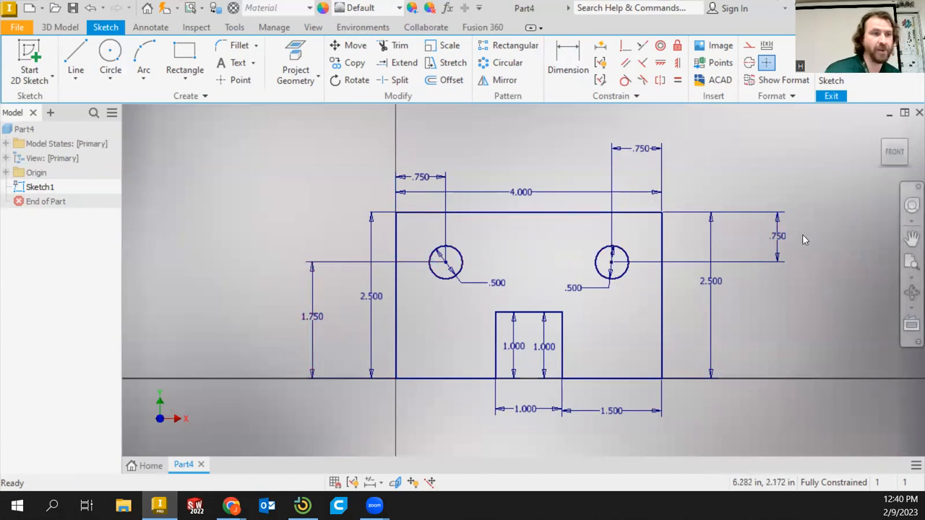
# Reposition the right hole's 0.75 vertical dimension beside the right edge and finish the sketch
pyautogui.moveTo(785, 239); pyautogui.dragTo(470, 228)
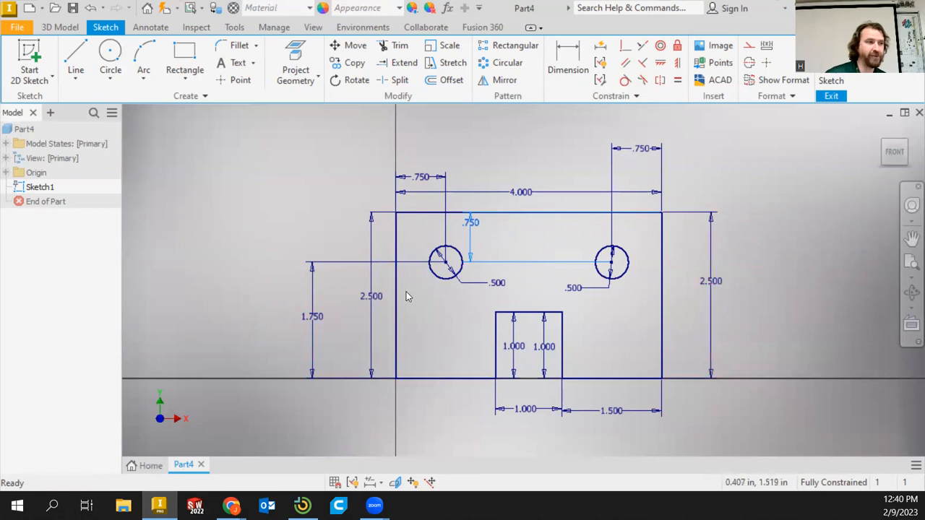
pyautogui.moveTo(487, 235); pyautogui.dragTo(685, 238)
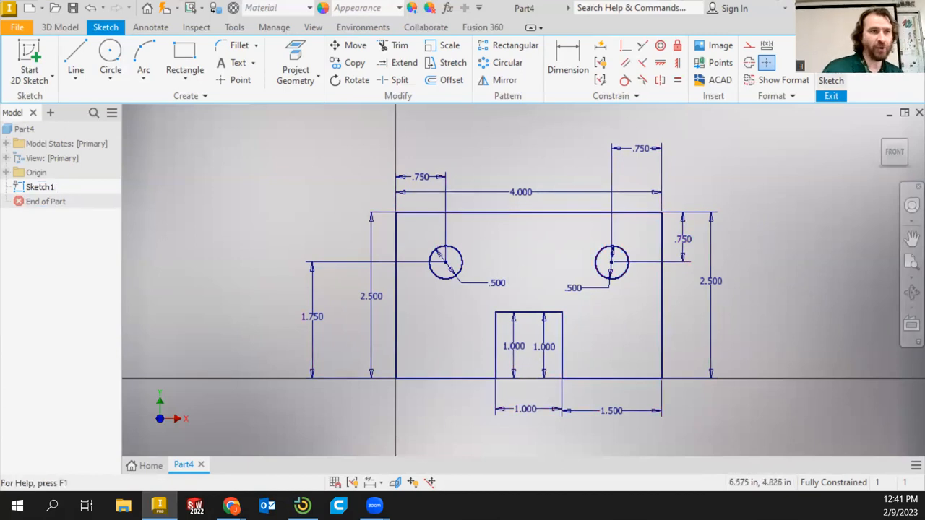
pyautogui.click(831, 83)
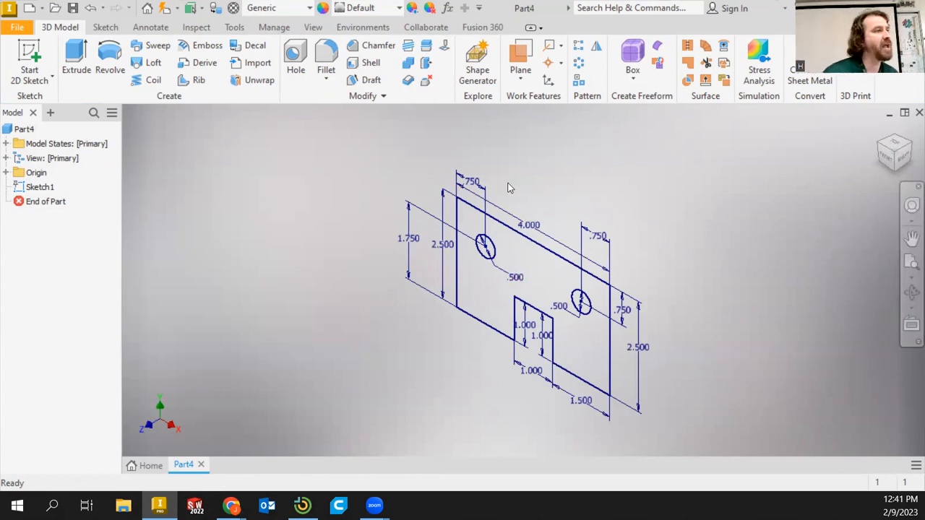
# Extrude the sketch profile 1 in in the default direction
pyautogui.click(78, 66)
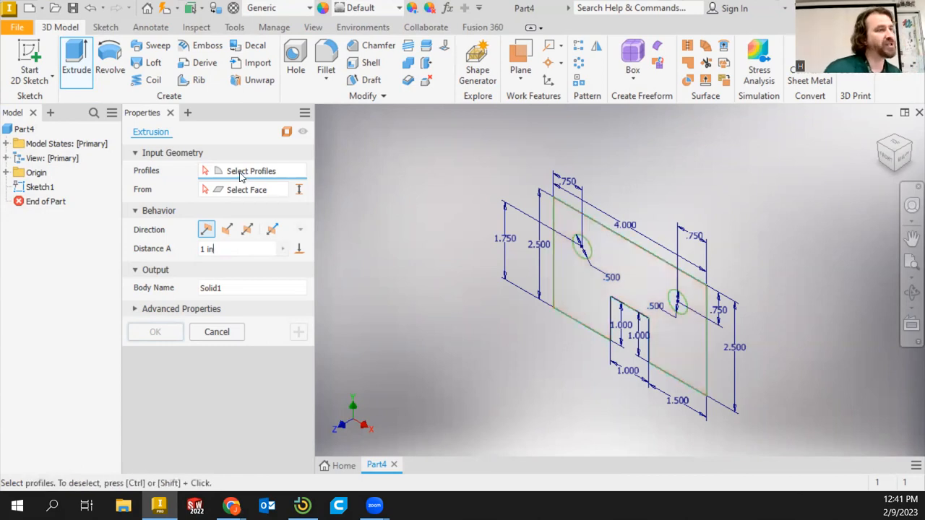
pyautogui.click(569, 295)
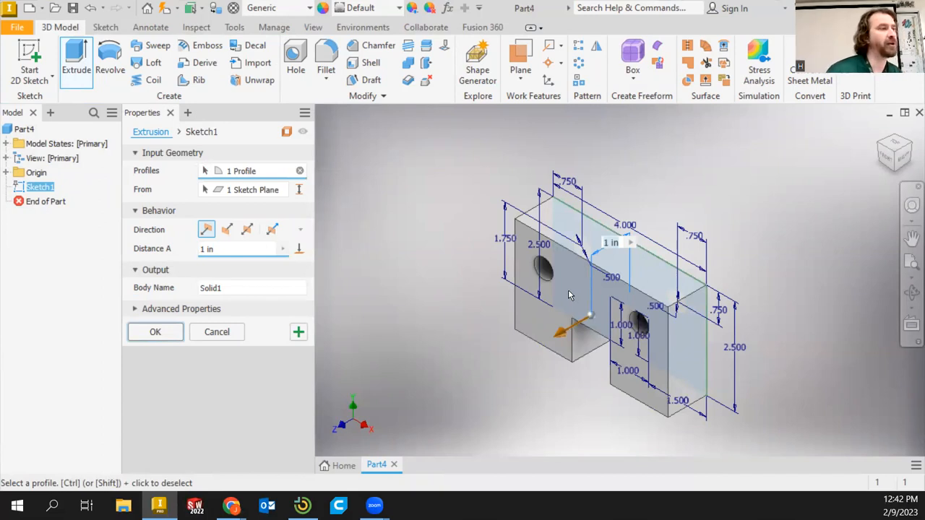
pyautogui.click(228, 230)
pyautogui.click(247, 229)
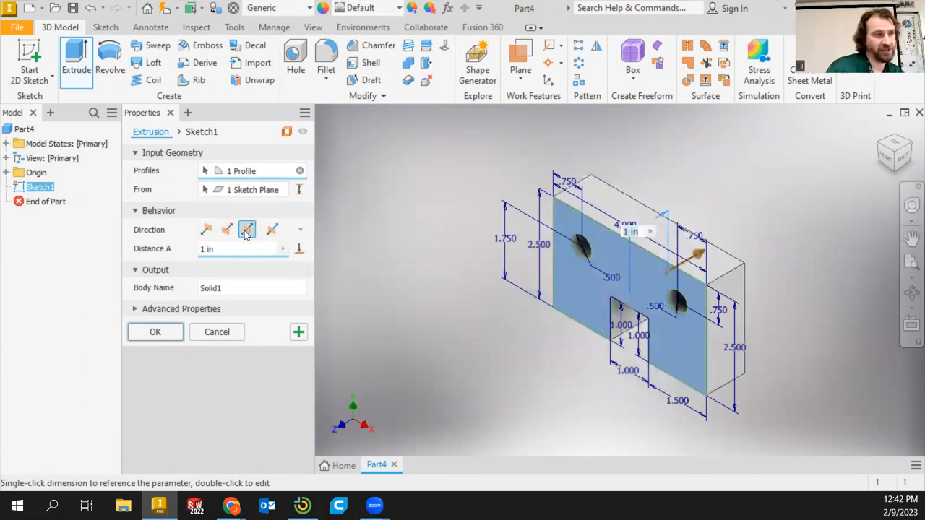
pyautogui.click(206, 231)
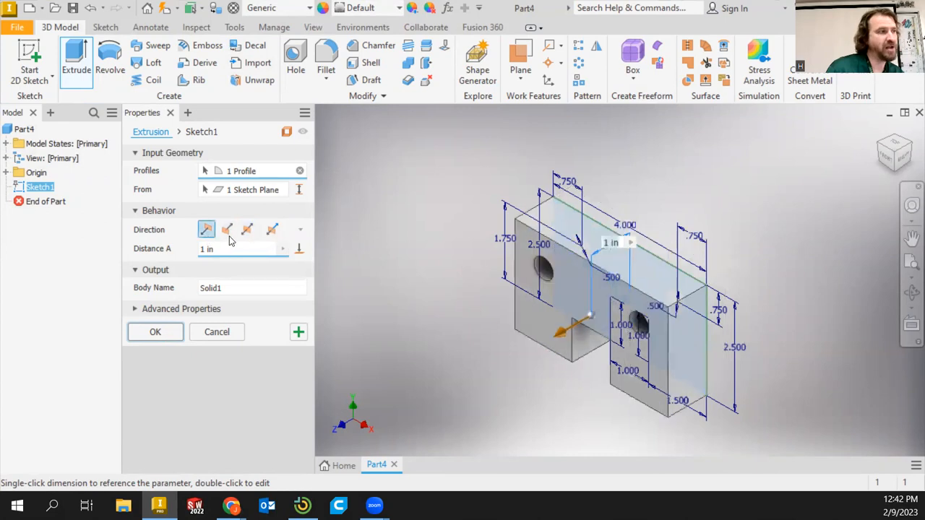
pyautogui.click(165, 334)
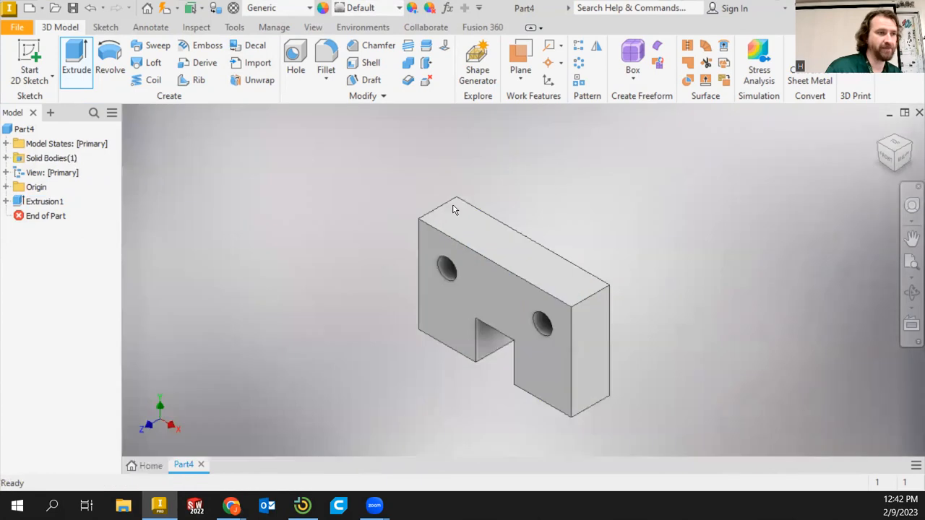
# Open the part's iProperties and update its physical properties to review mass, area and volume
pyautogui.click(894, 159)
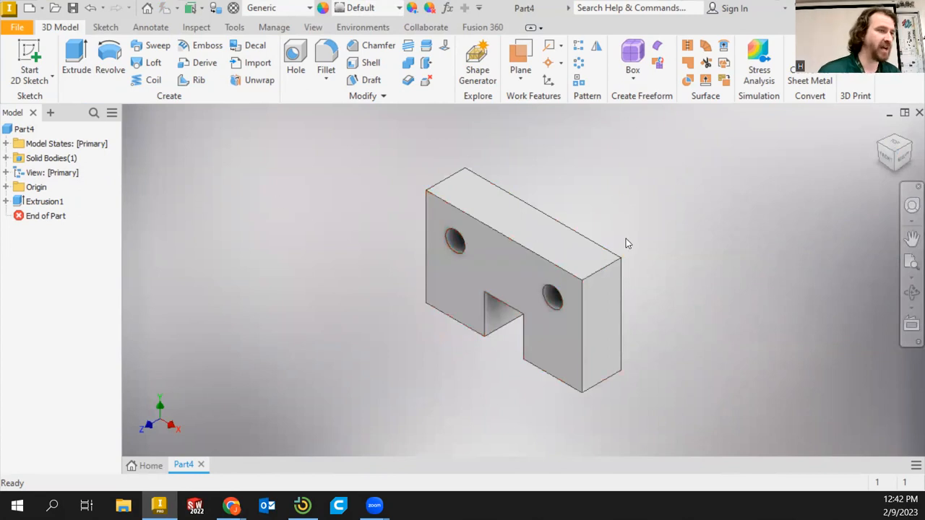
pyautogui.rightClick(21, 129)
pyautogui.click(24, 129)
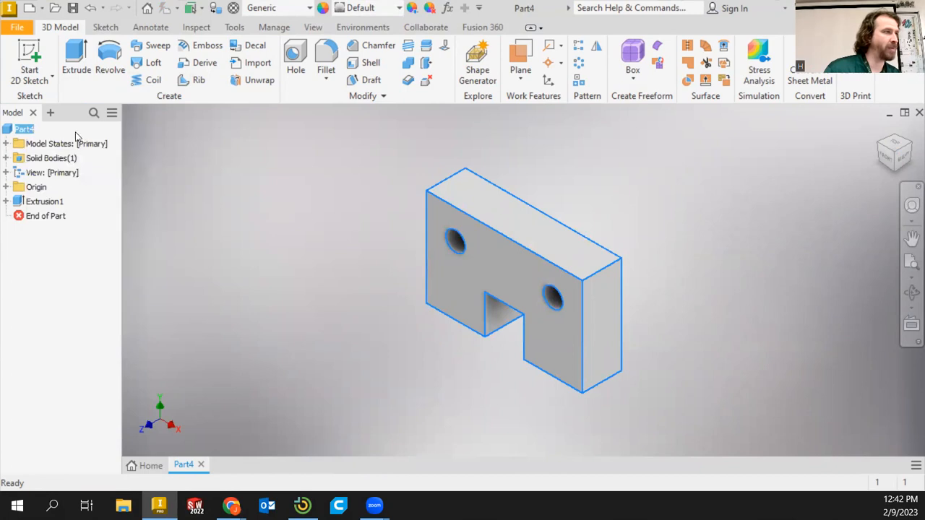
pyautogui.rightClick(27, 130)
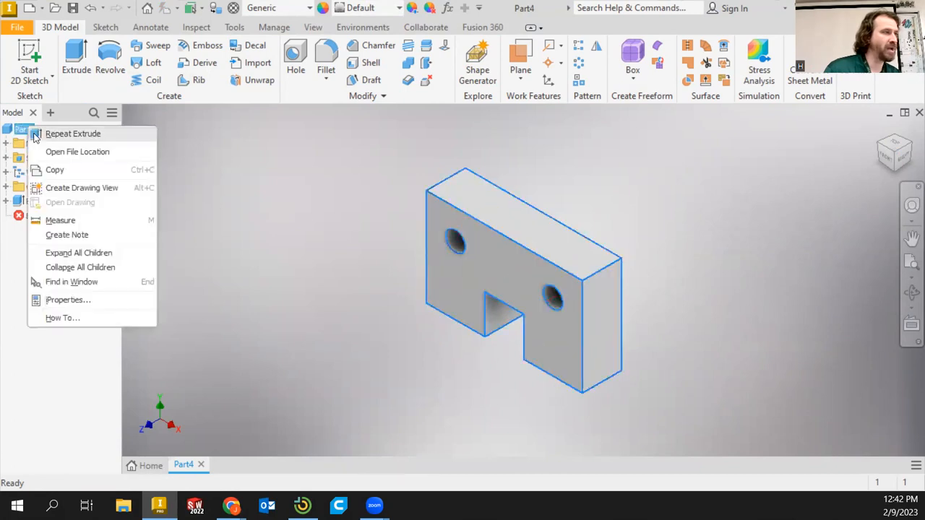
pyautogui.click(62, 300)
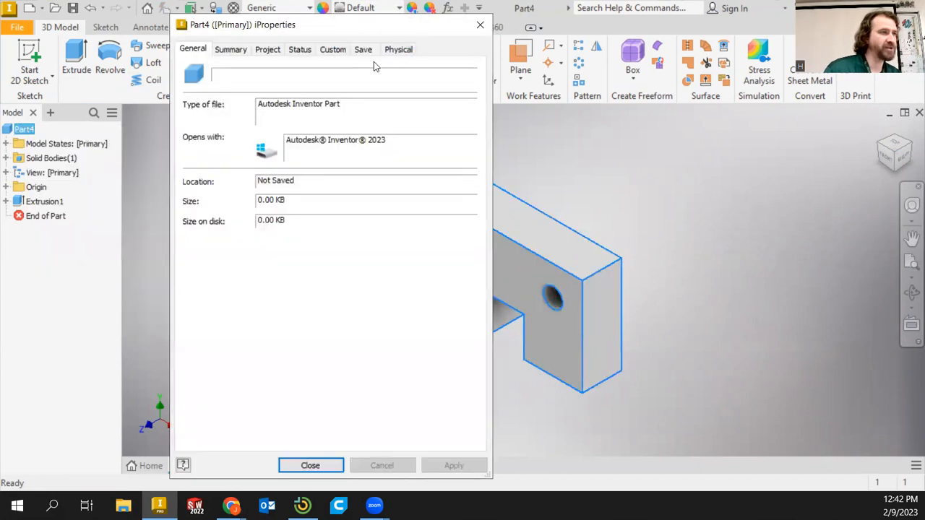
pyautogui.click(400, 51)
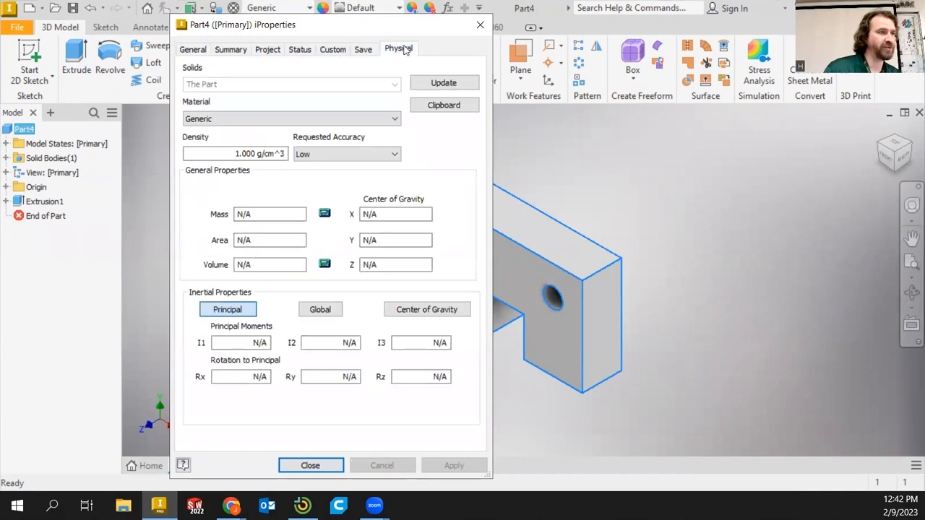
pyautogui.click(442, 83)
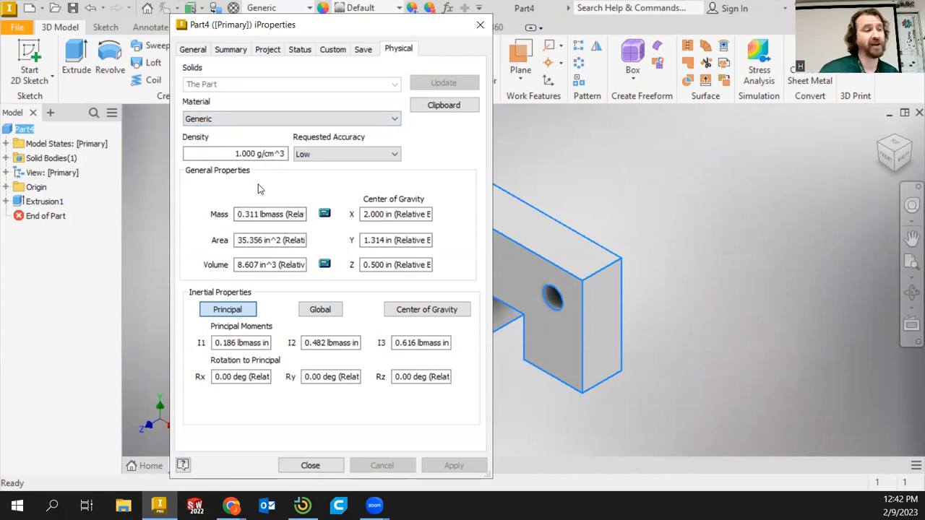
pyautogui.click(311, 465)
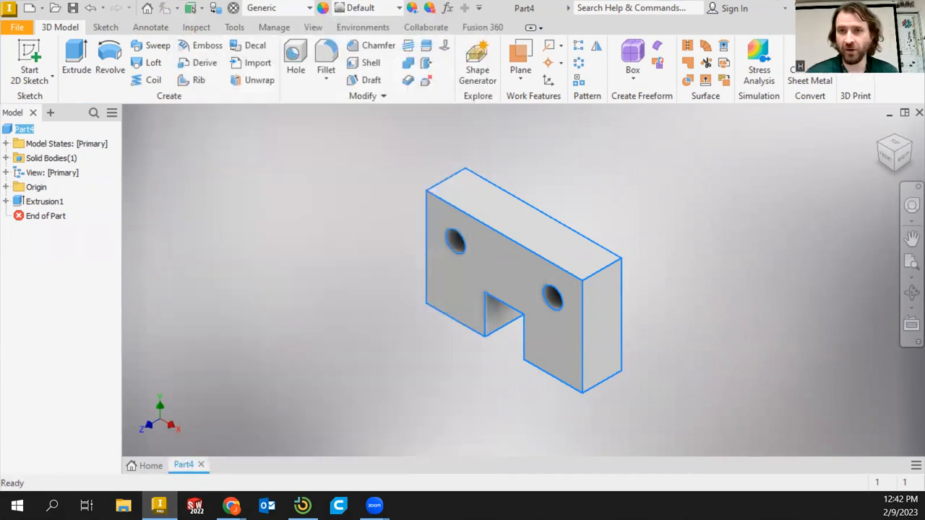